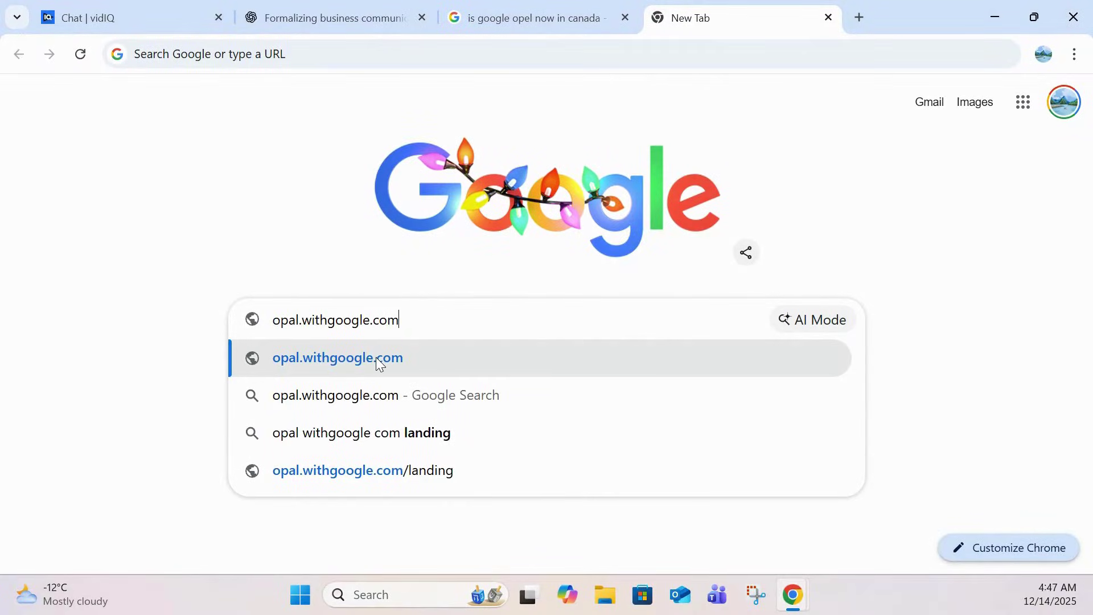
Step: Open opal.withgoogle.com and start a new Opal app
click(376, 358)
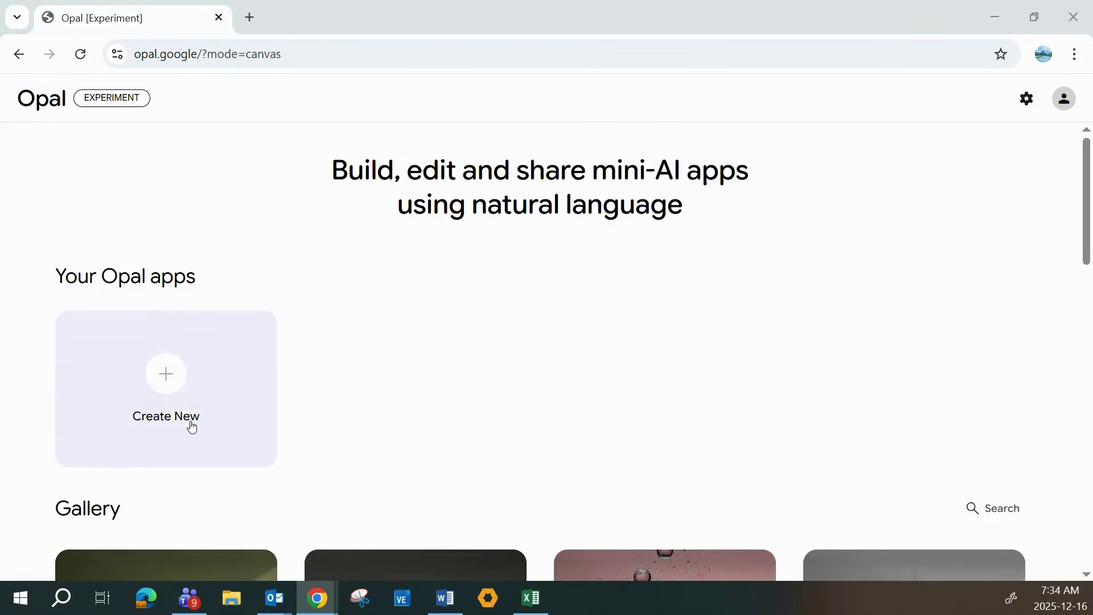
click(162, 380)
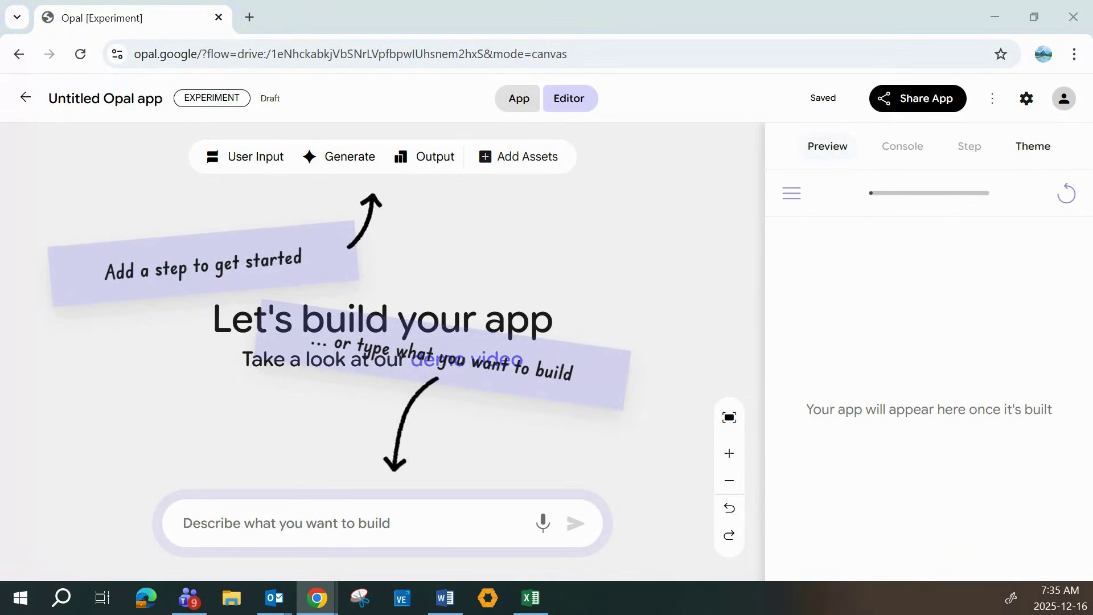
click(243, 529)
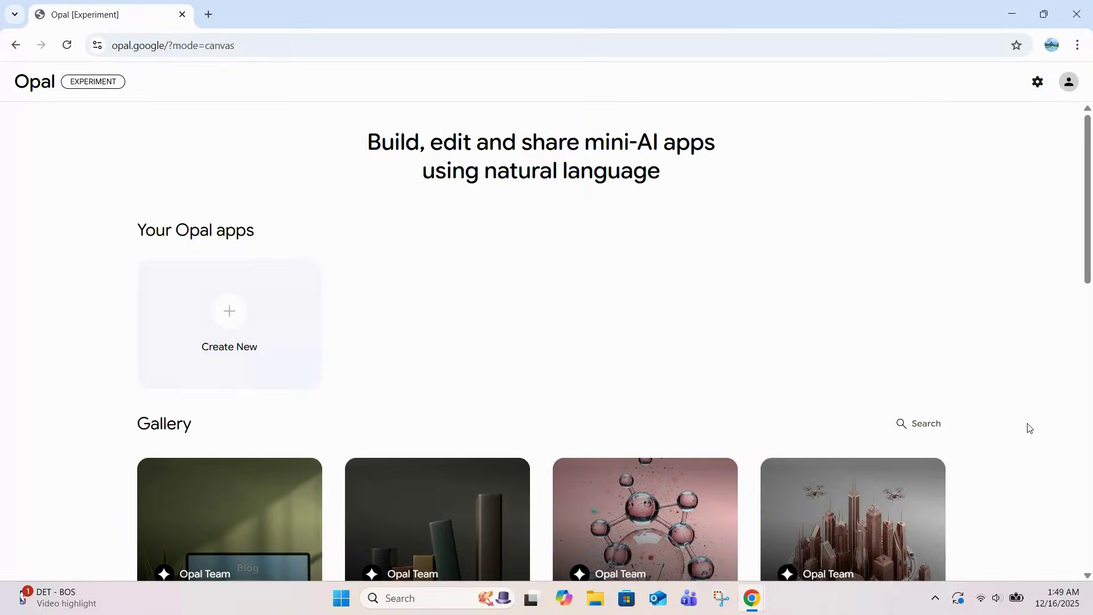
Step: Browse the Gallery of sample apps on the Opal home page
scroll(1021, 422, down, 3)
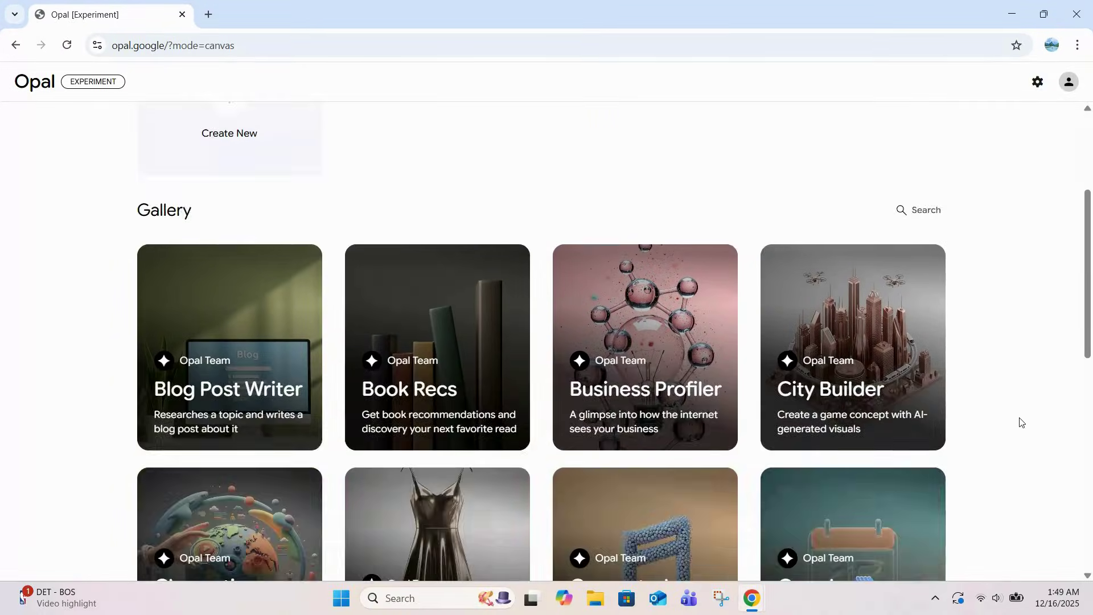
scroll(1021, 422, down, 3)
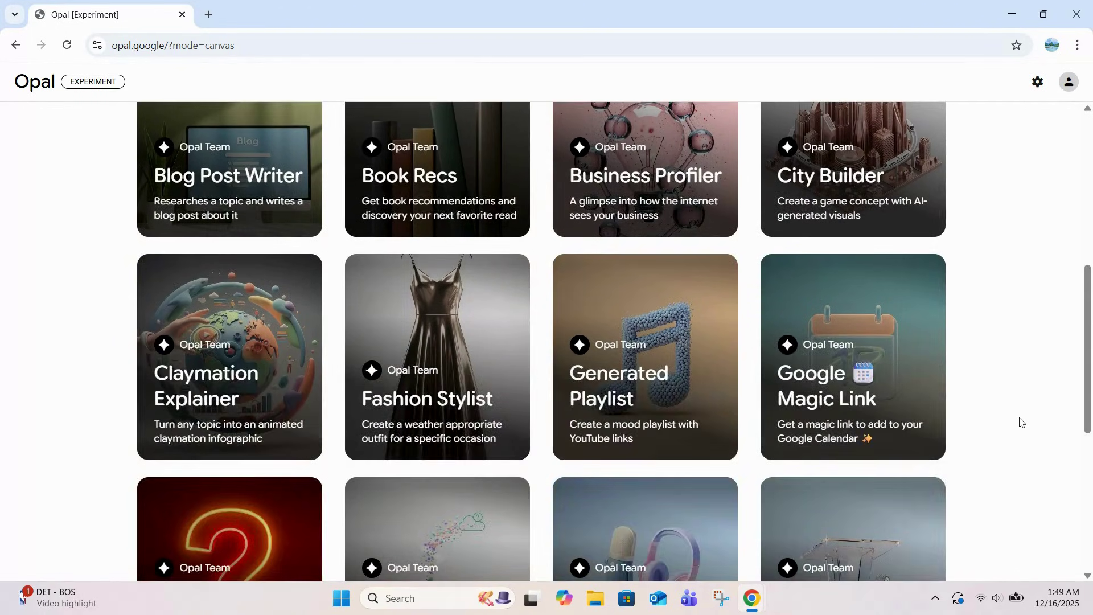
scroll(1022, 422, down, 4)
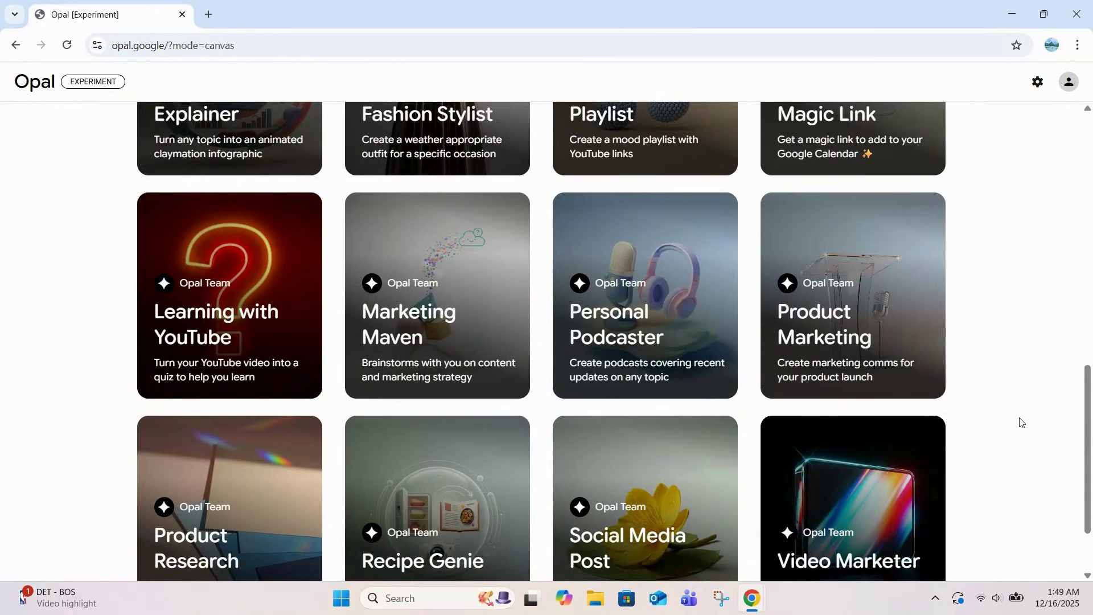
scroll(1022, 423, down, 2)
scroll(1023, 422, up, 10)
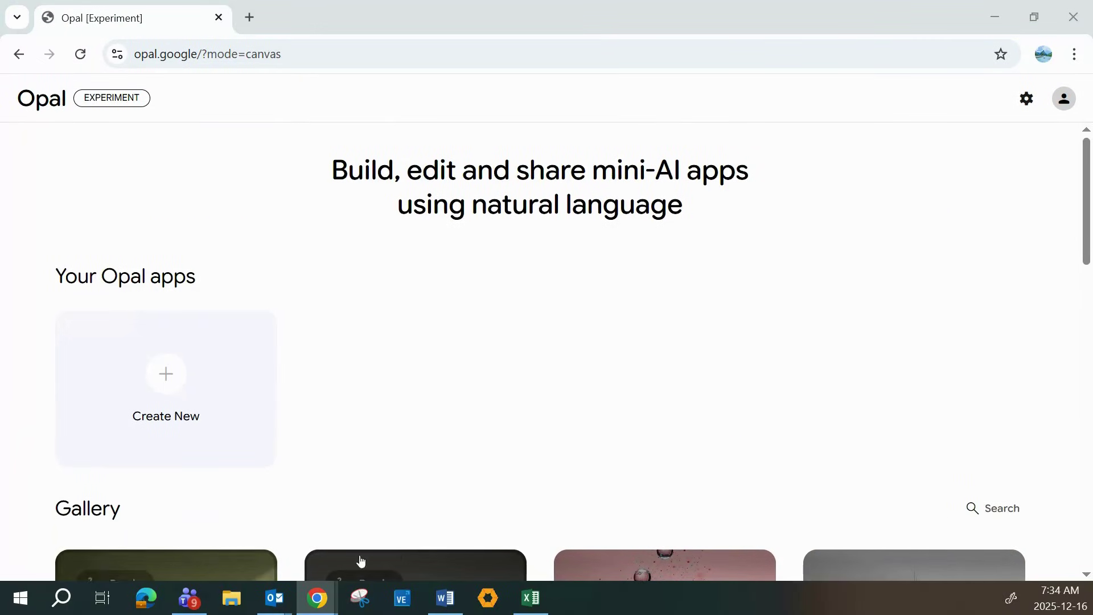
Step: Submit the FAQ chatbot description to generate the FAQ Assistant app
click(163, 378)
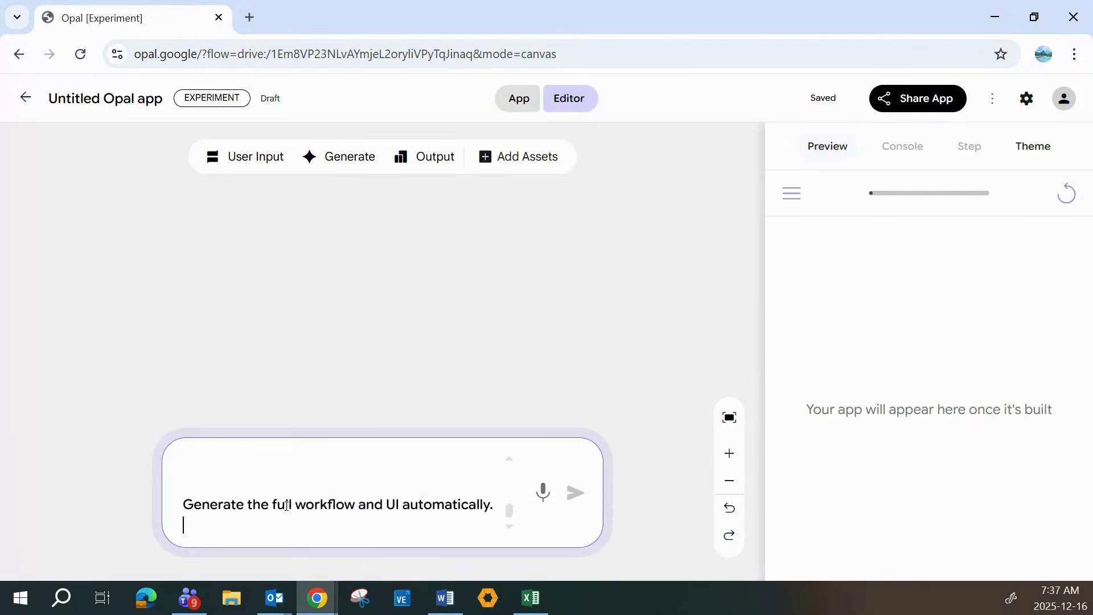
scroll(287, 506, up, 10)
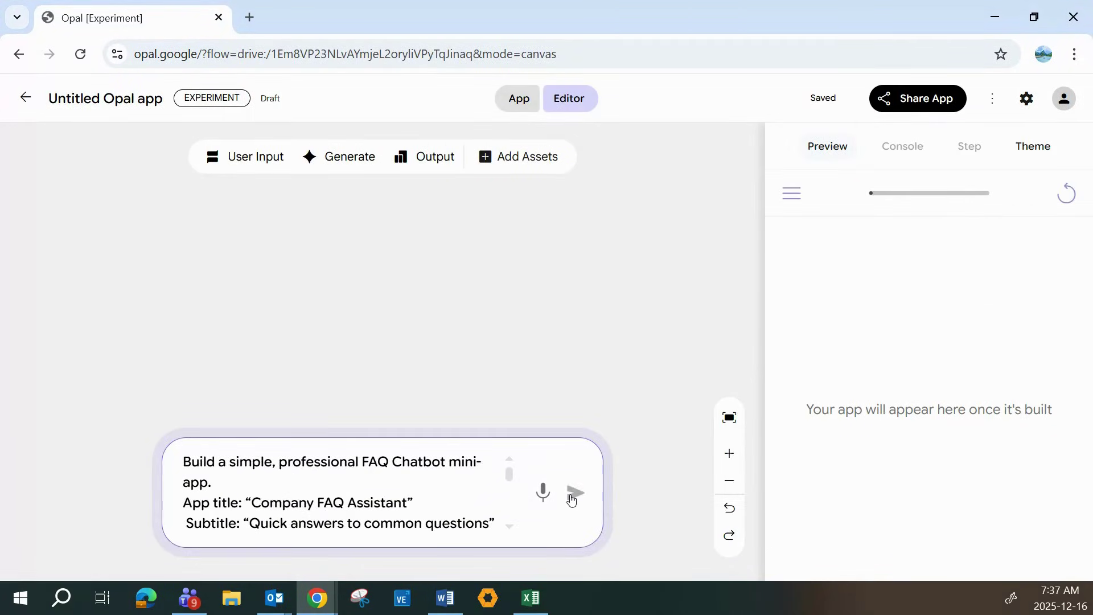
click(573, 500)
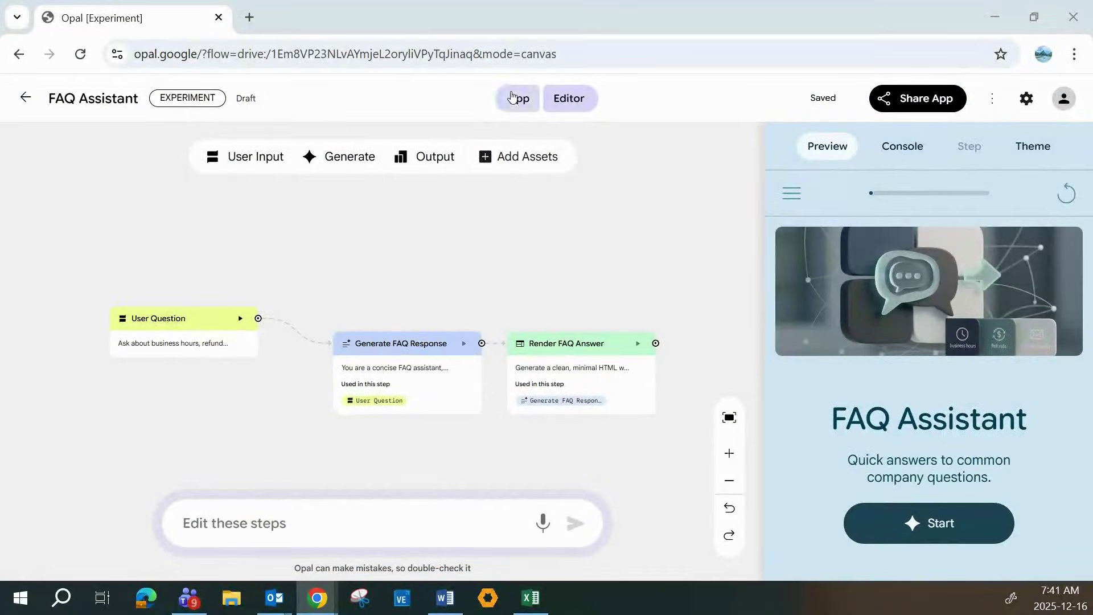
Step: Run the FAQ Assistant and ask it 'what are your hours'
click(516, 98)
click(550, 520)
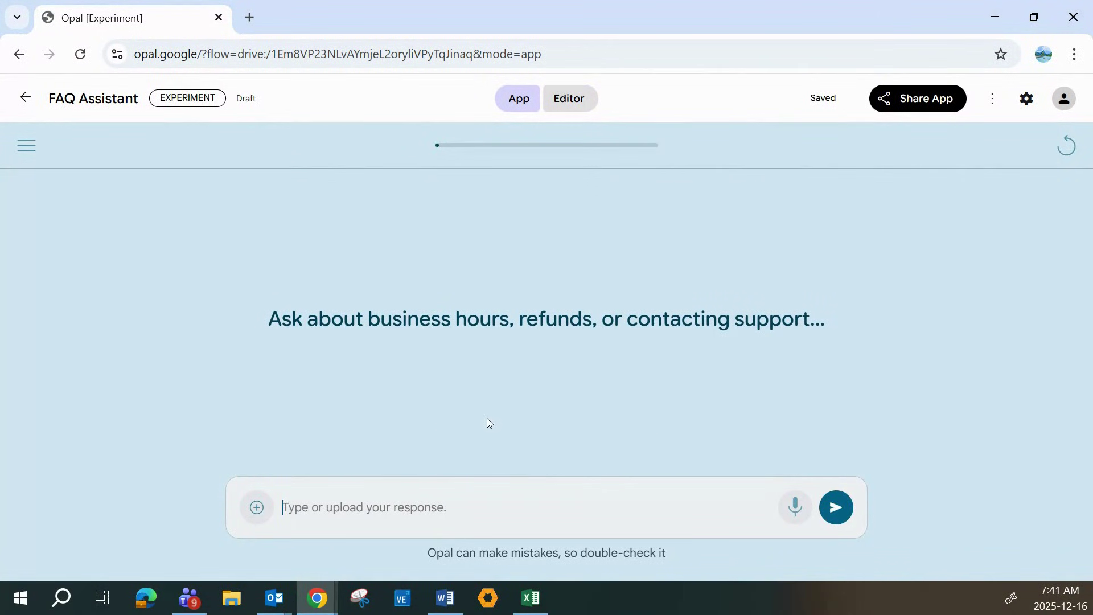
text(what are your hours)
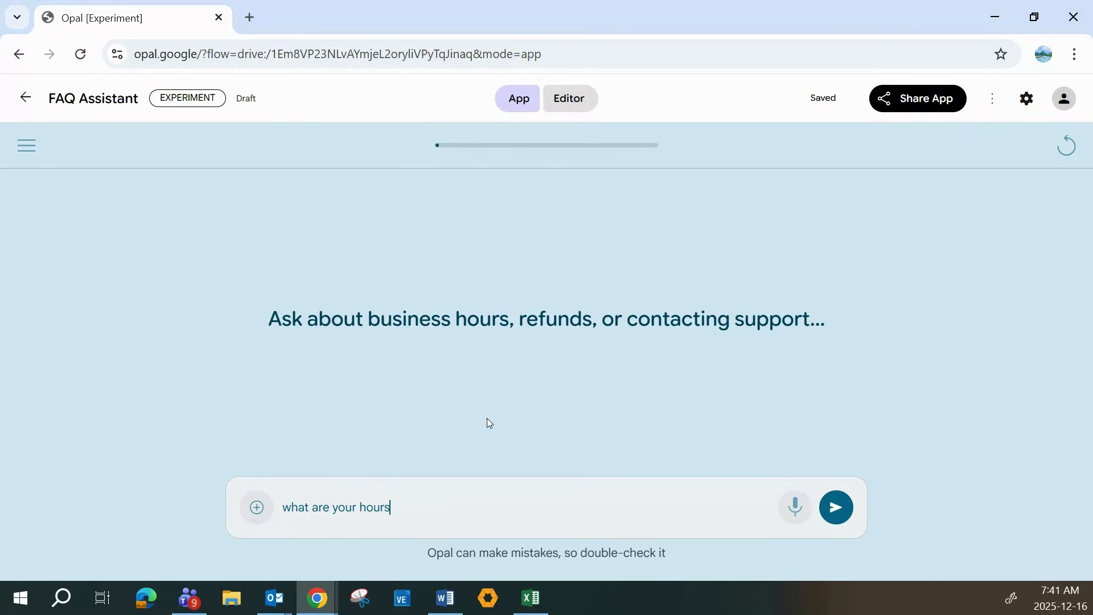
click(836, 507)
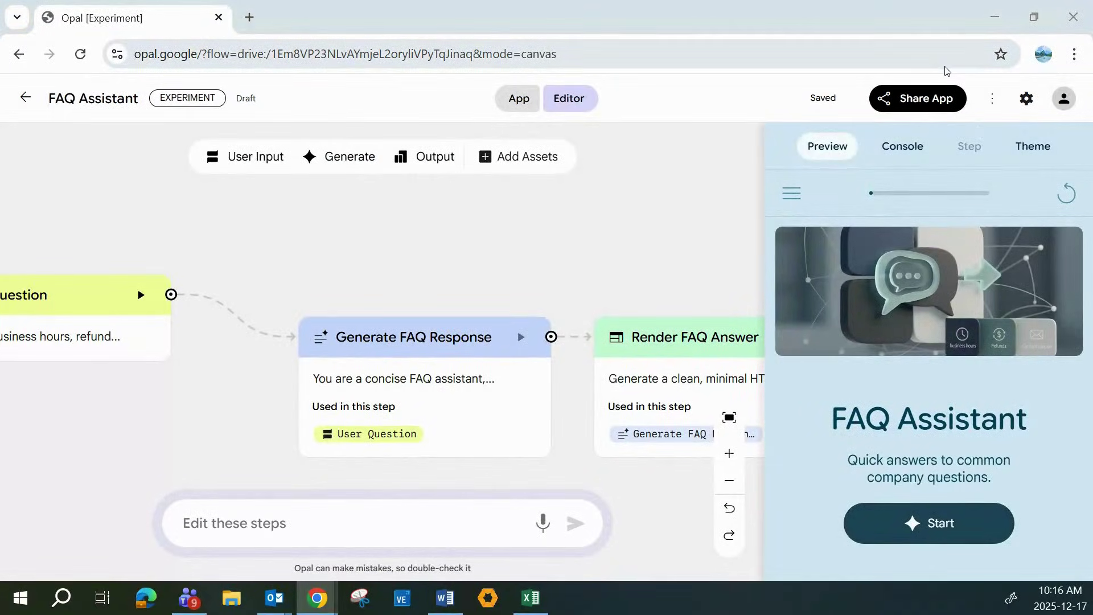
Step: Switch the FAQ Assistant's publish setting to Public and close the Share dialog
click(921, 102)
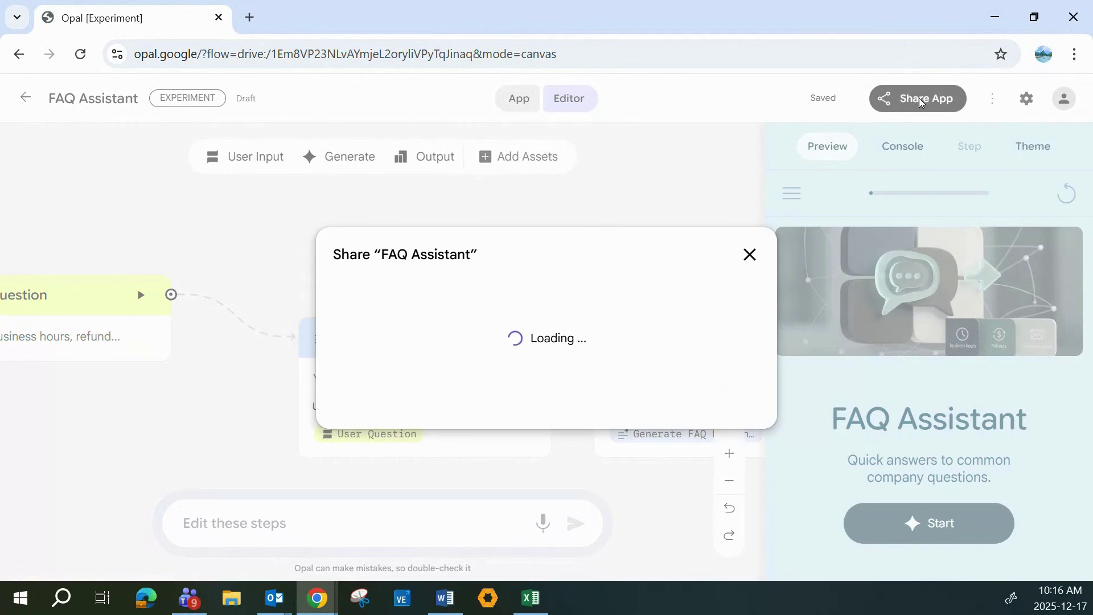
click(667, 297)
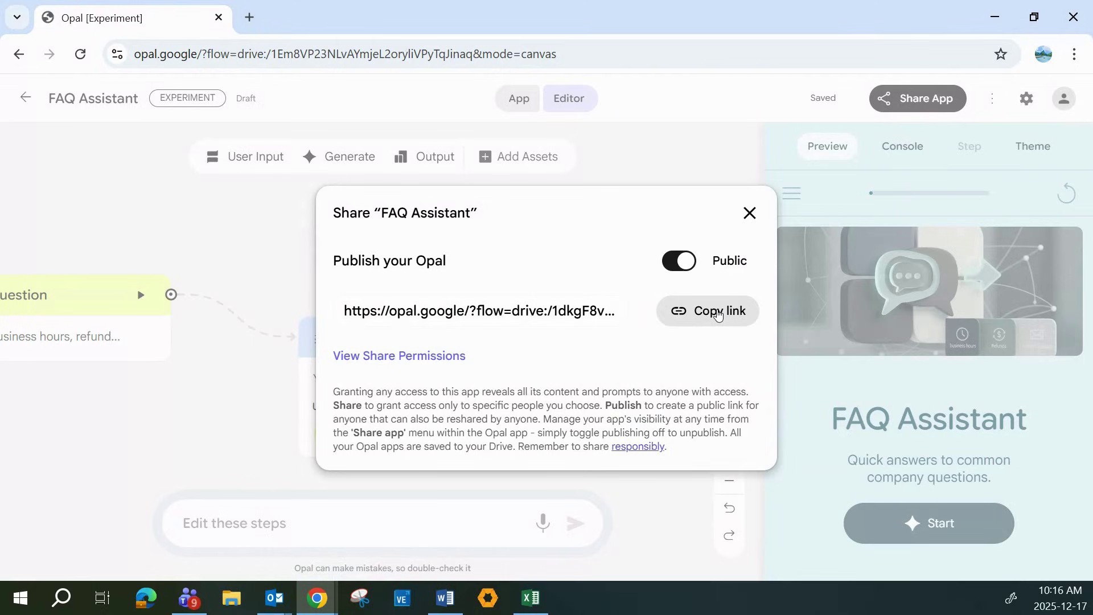
click(750, 215)
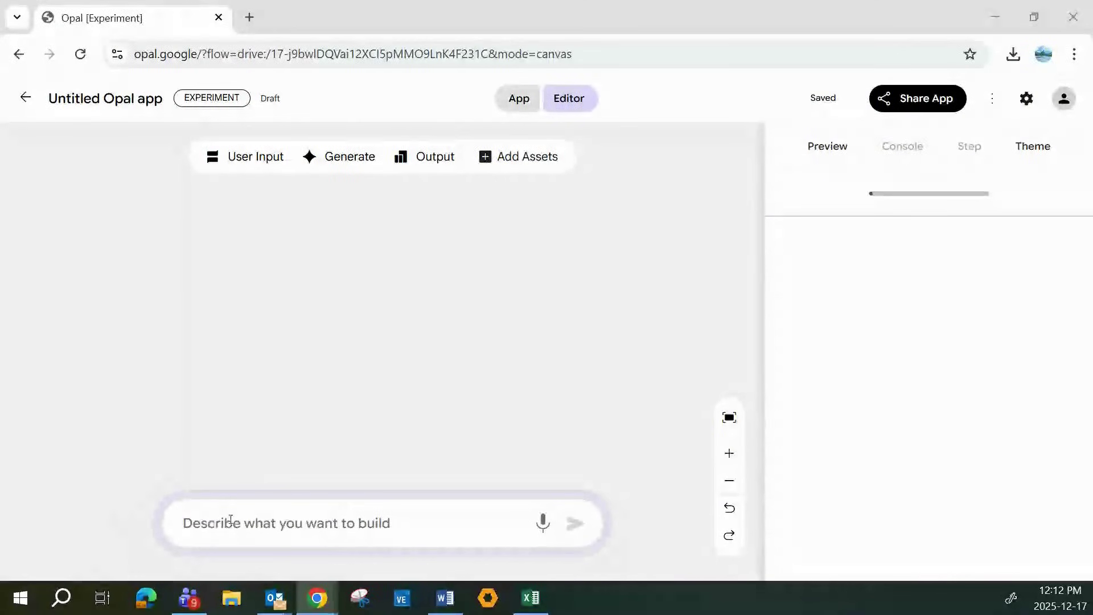
Step: Paste the fitness studio caption request to build CaptionCraft, then view its preview
click(243, 519)
text(Generate engaging social media captions for a fitness studio. Include emojis, keep it under 150 characters, and use a motivating, upbeat tone.)
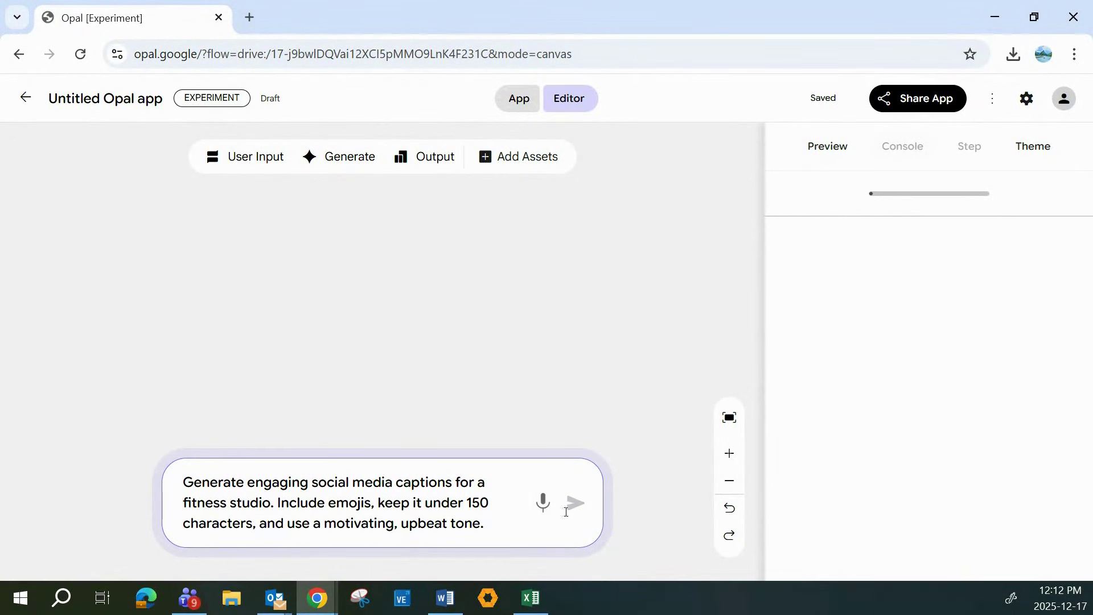
click(577, 505)
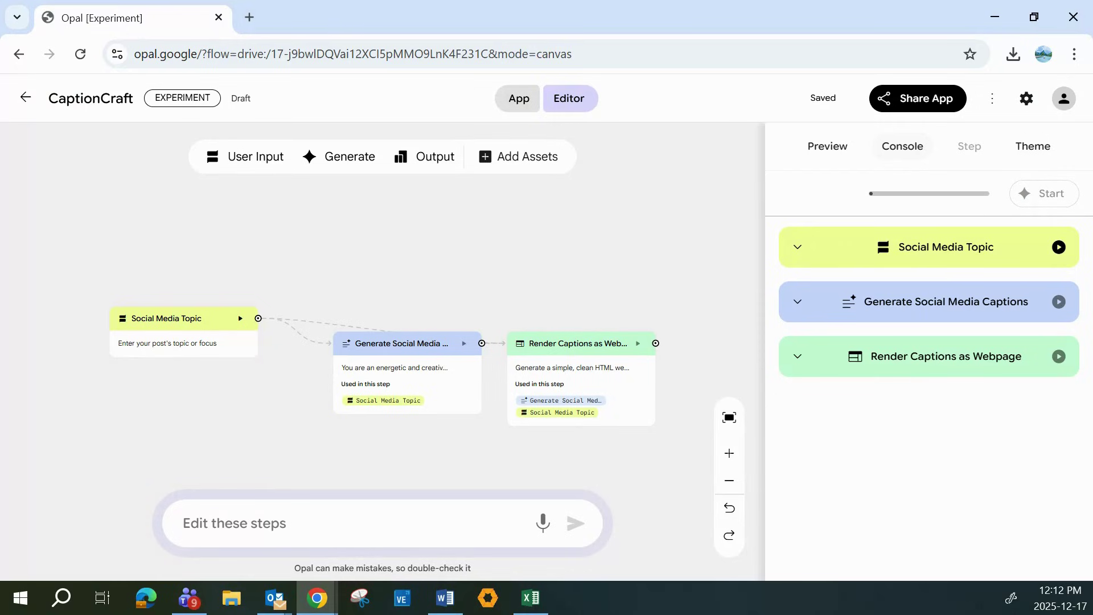
click(827, 149)
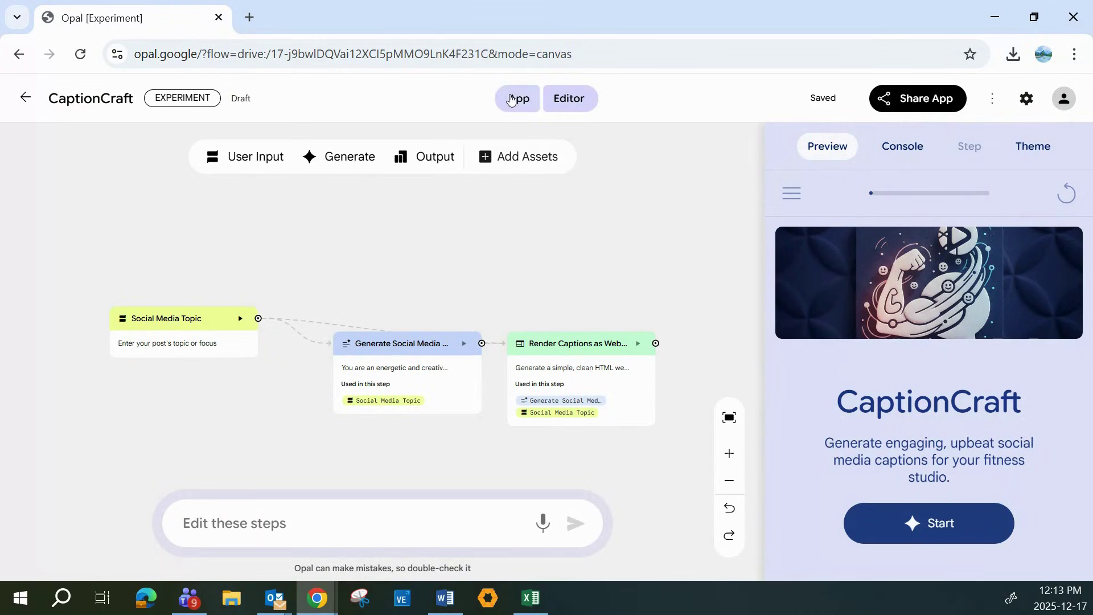
Step: Run CaptionCraft on the beginner morning yoga class topic and review the generated captions
click(505, 101)
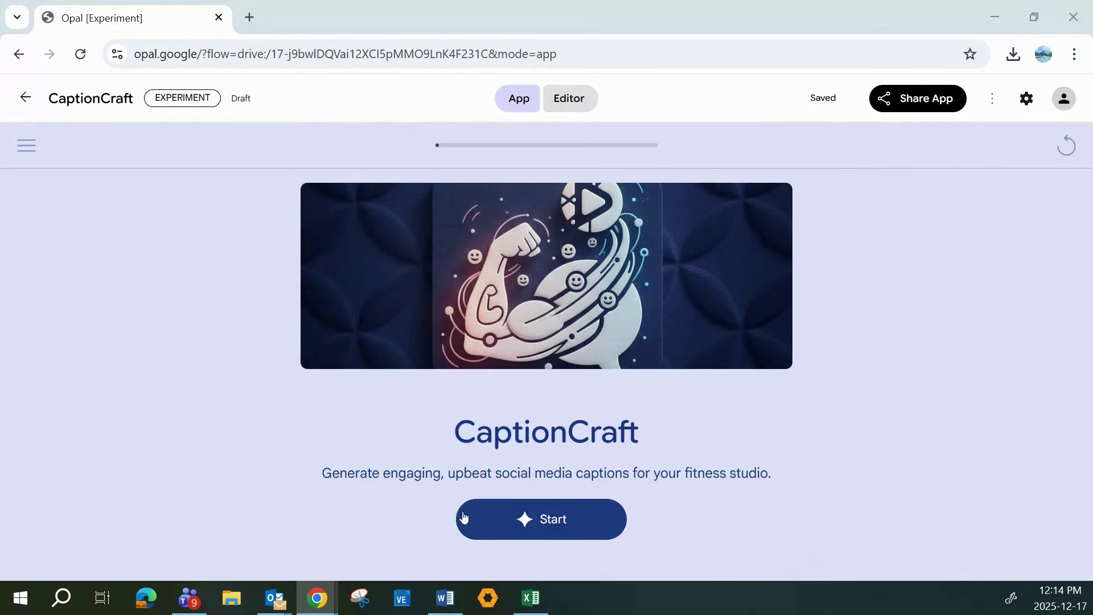
click(550, 521)
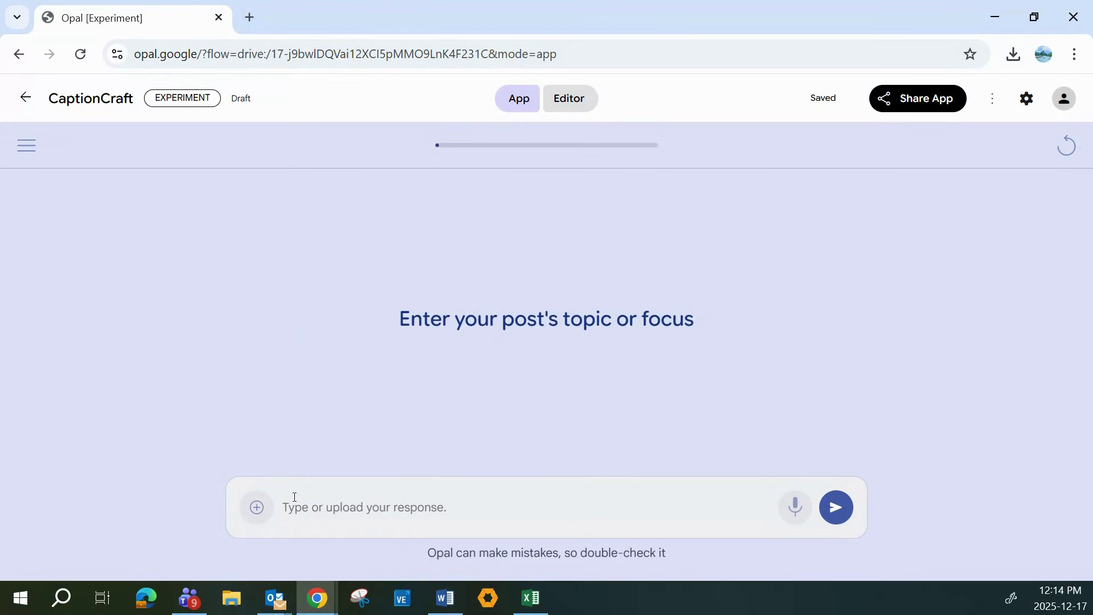
text(New beginner-friendly morning yoga class starting Monday)
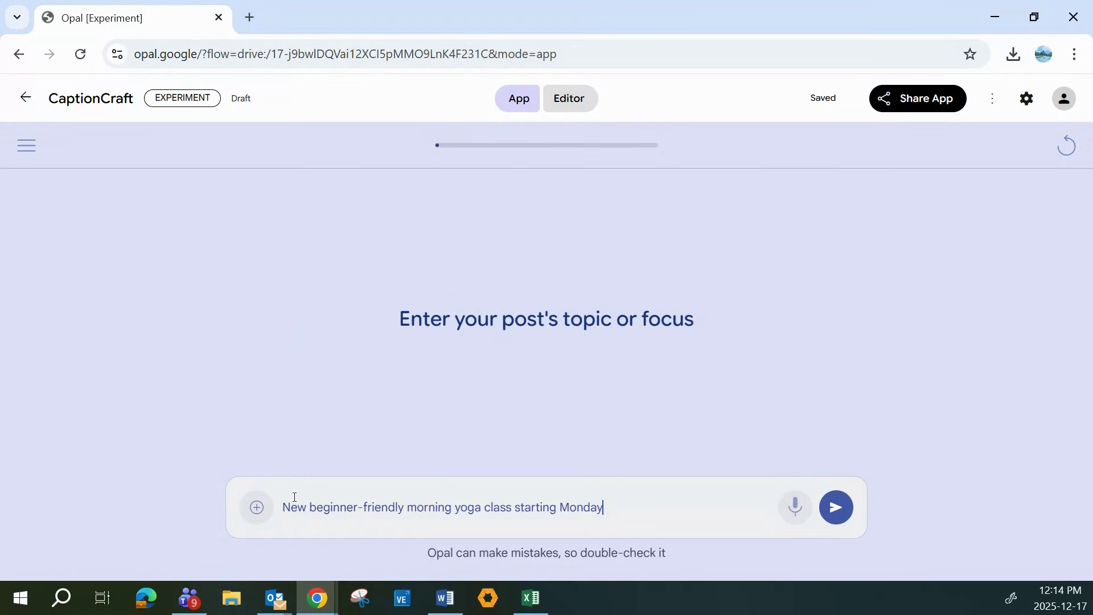
click(836, 507)
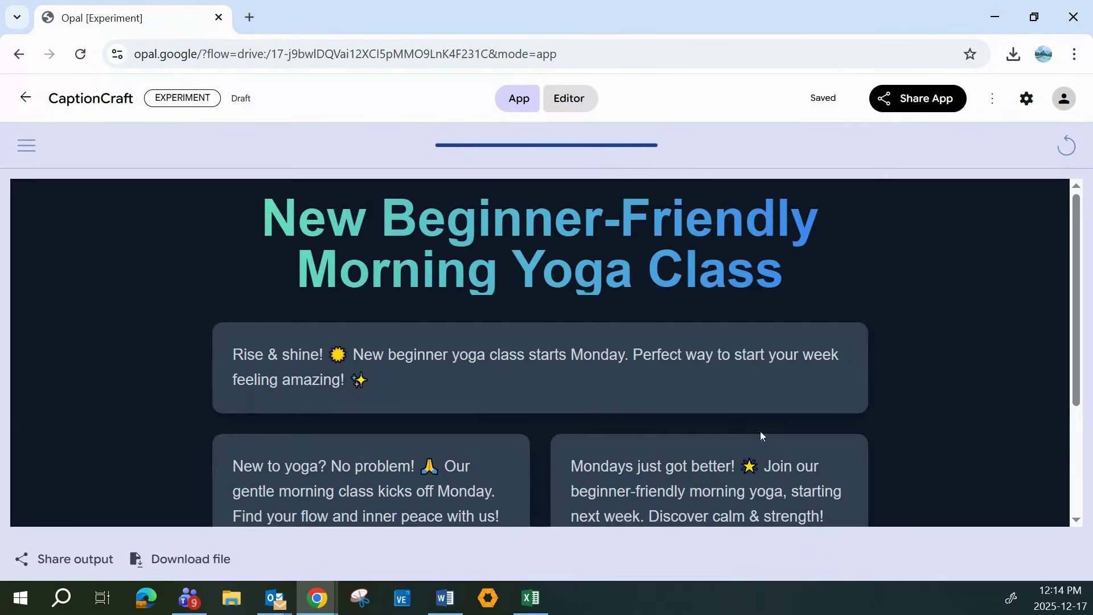
scroll(972, 349, down, 2)
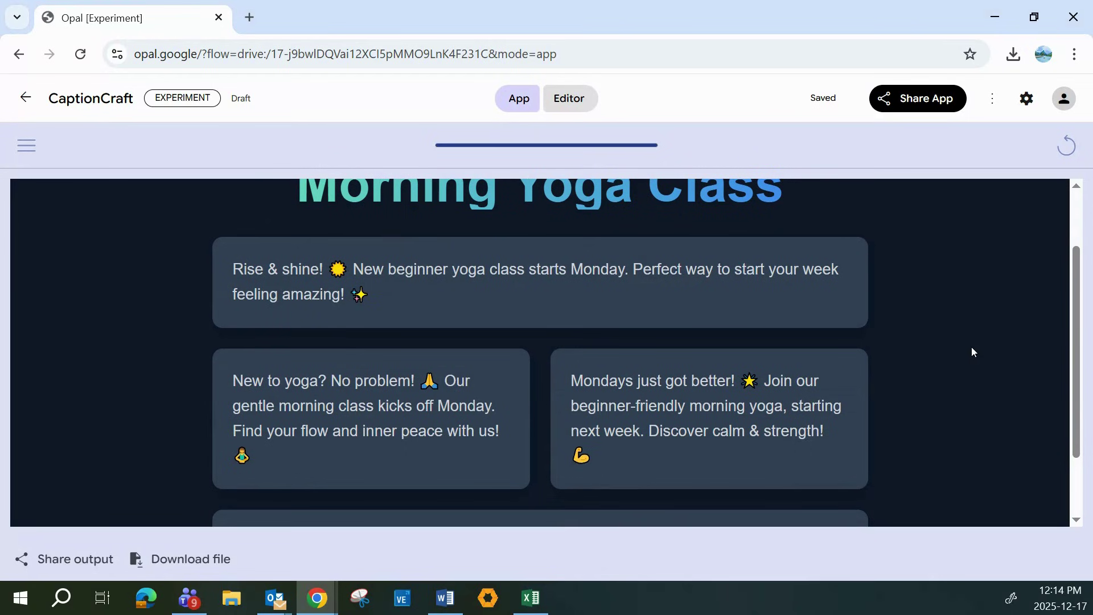
scroll(973, 352, down, 2)
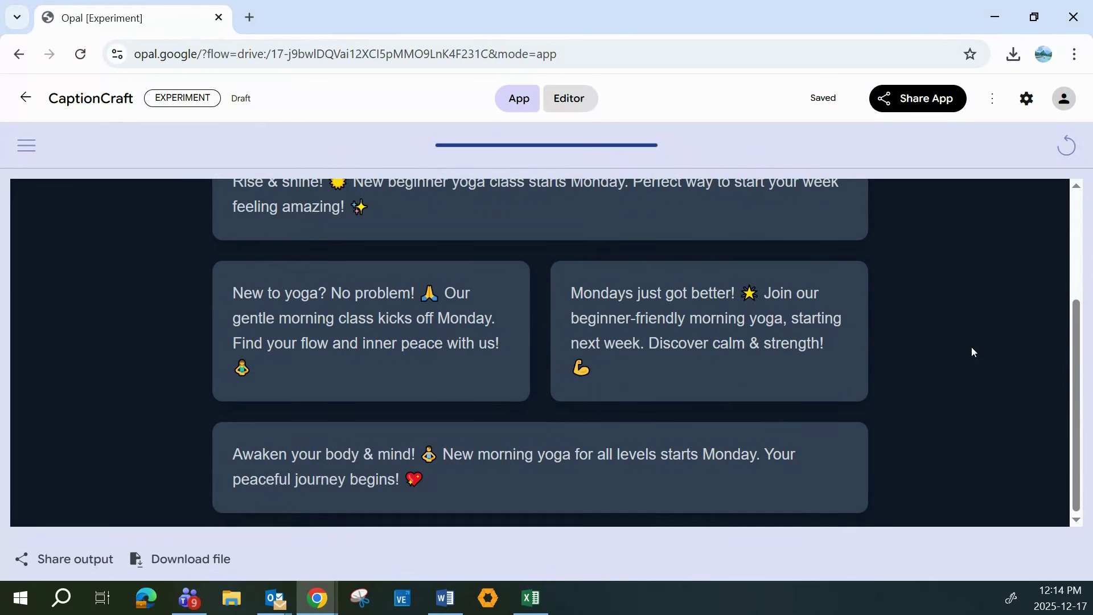
scroll(972, 348, up, 4)
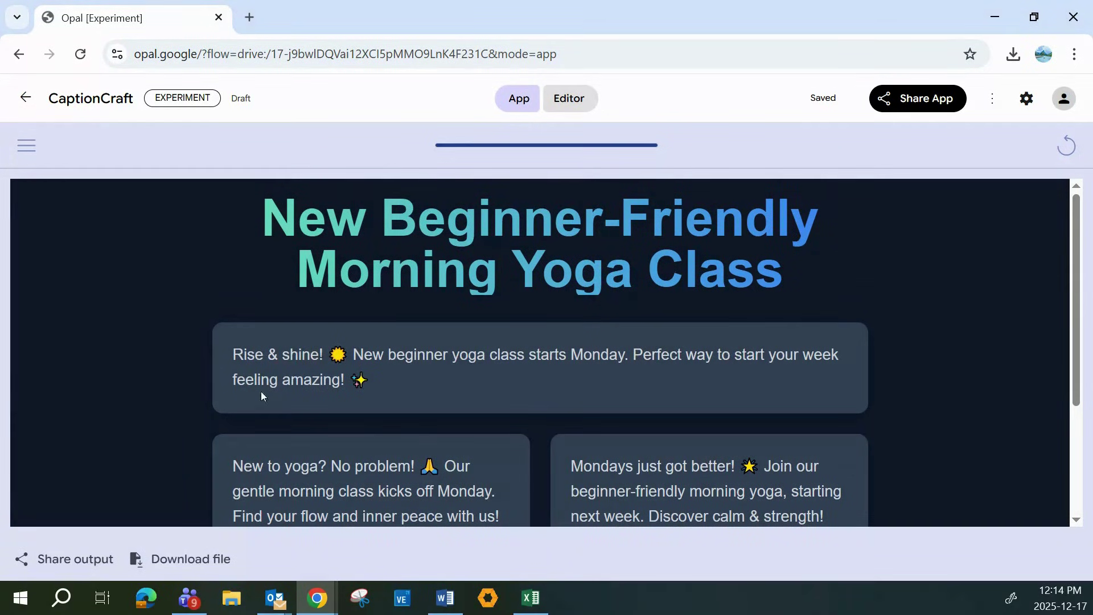
scroll(590, 478, down, 3)
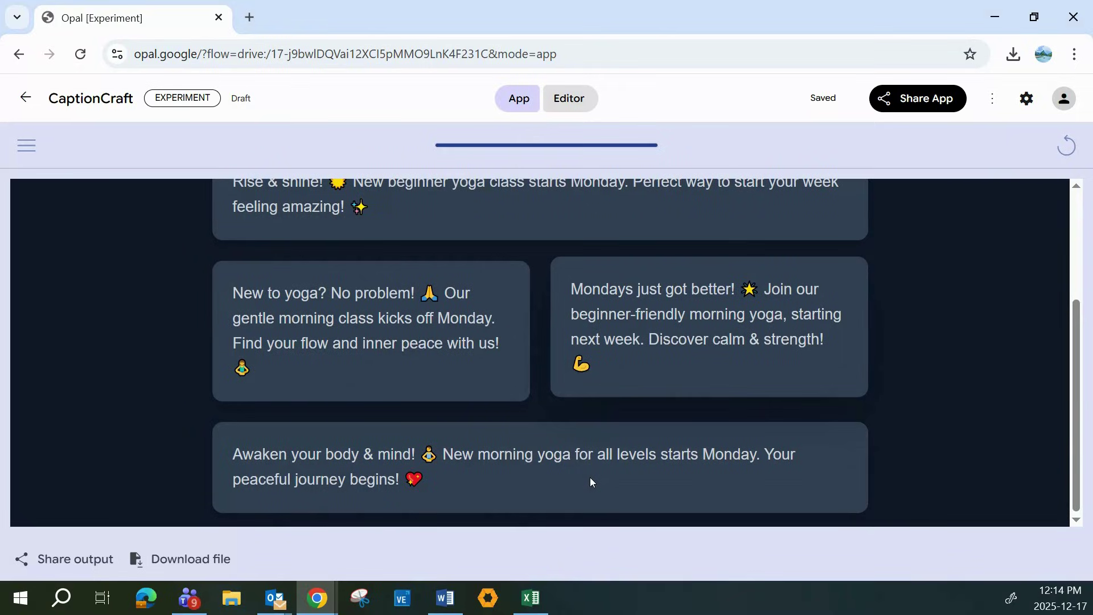
scroll(88, 432, up, 3)
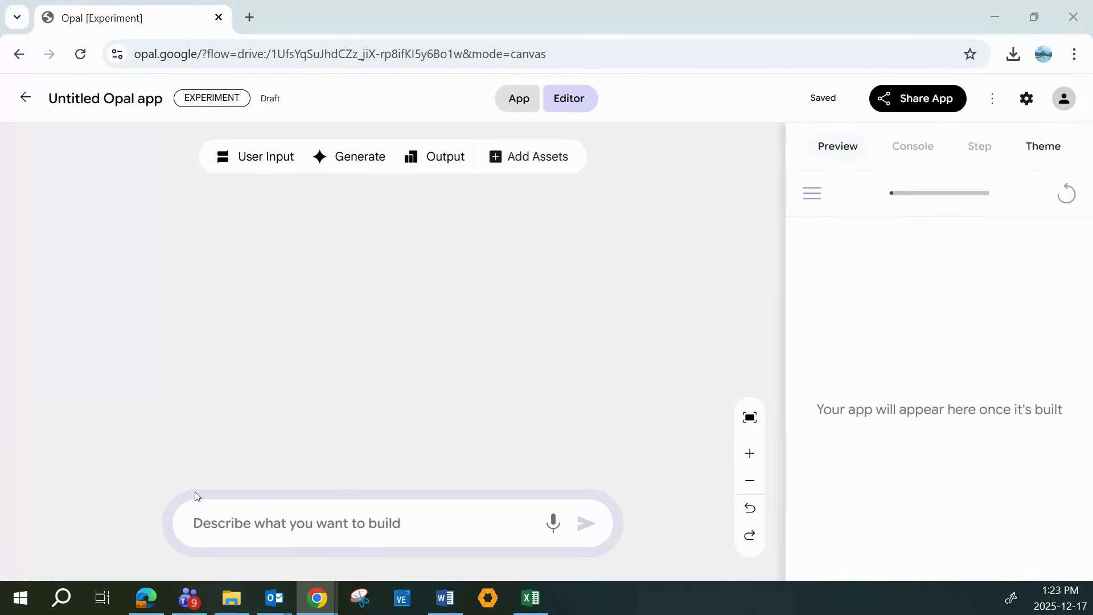
Step: Build Meeting Brief from the Meeting Notes Summarizer description and start a test run
click(243, 528)
key(ctrl+v)
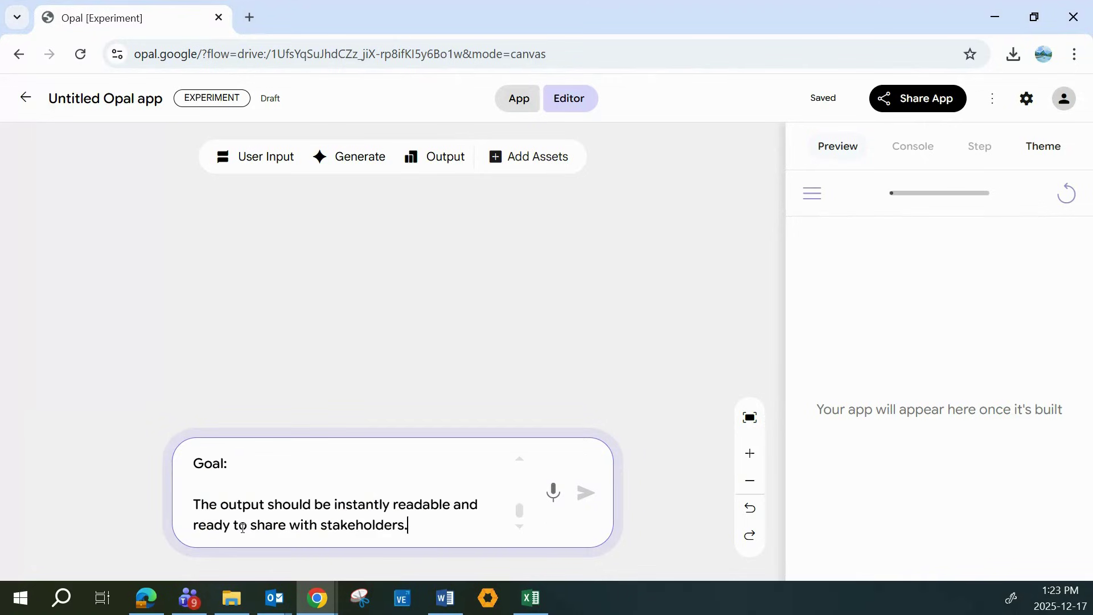
scroll(272, 523, up, 15)
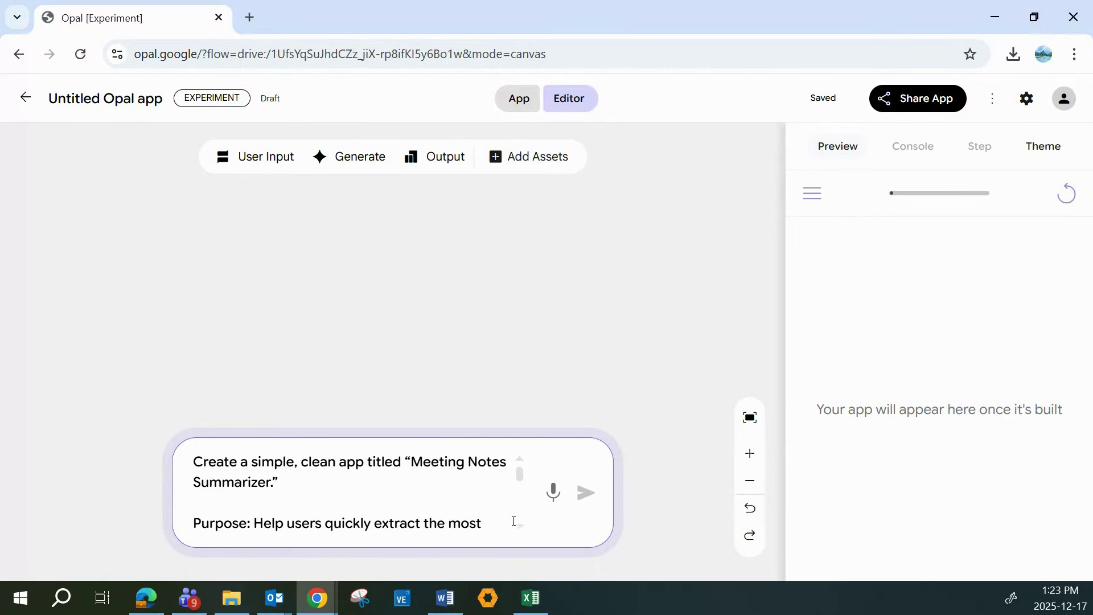
click(588, 494)
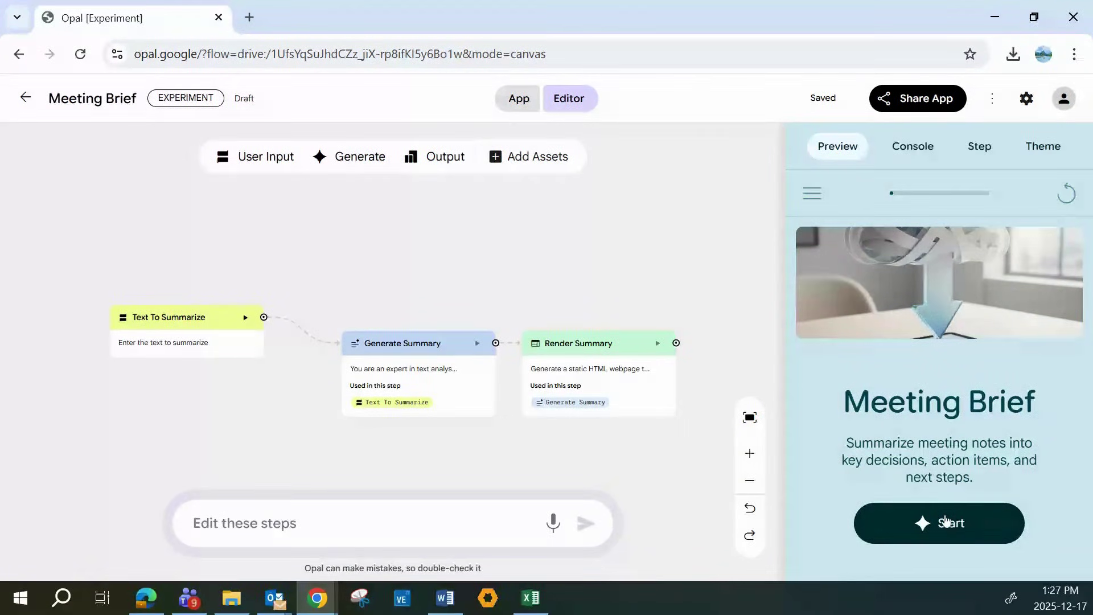
click(947, 522)
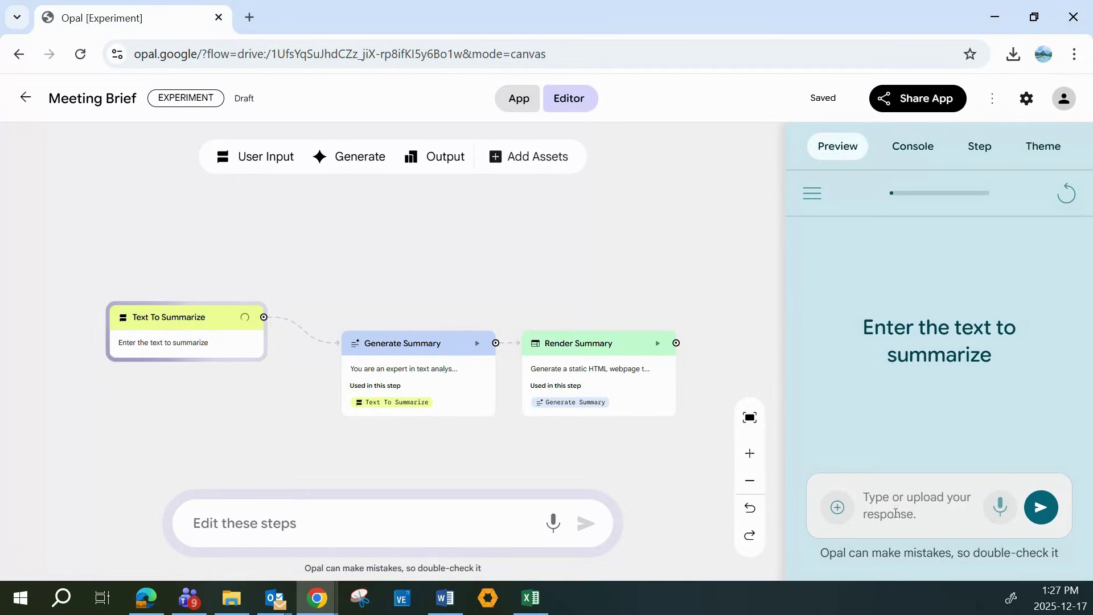
Step: Upload a PDF from the device to Meeting Brief and submit it for summarizing
click(837, 513)
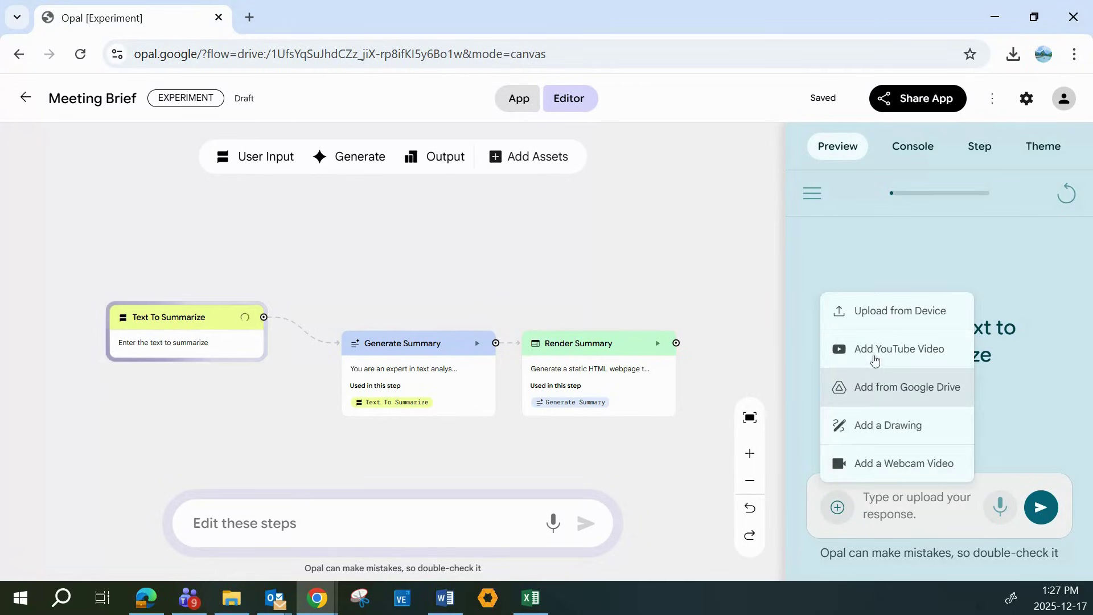
click(878, 311)
double_click(410, 322)
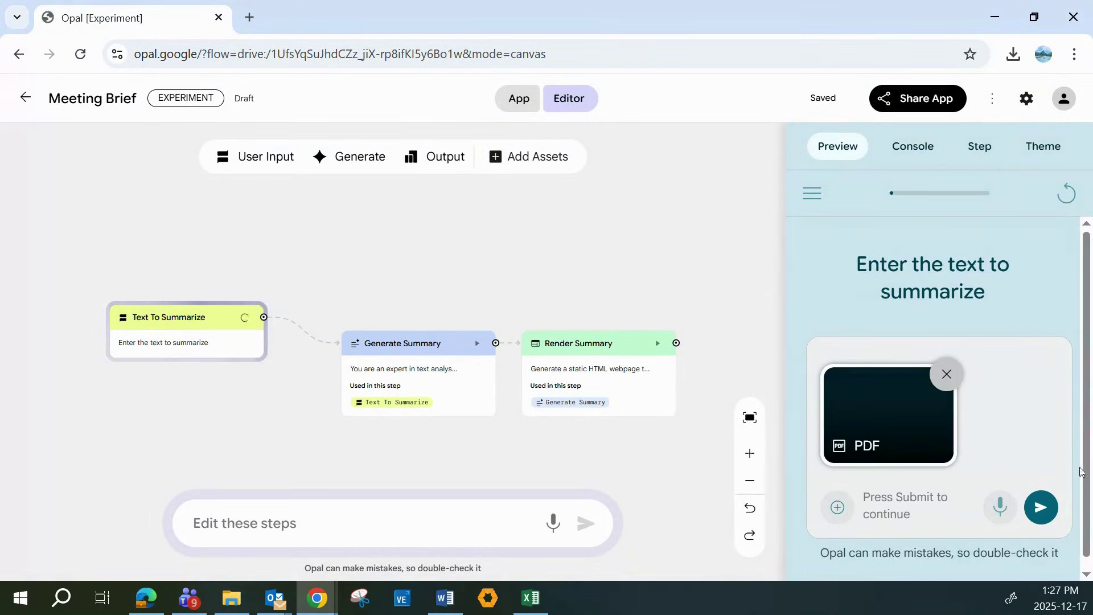
click(1041, 513)
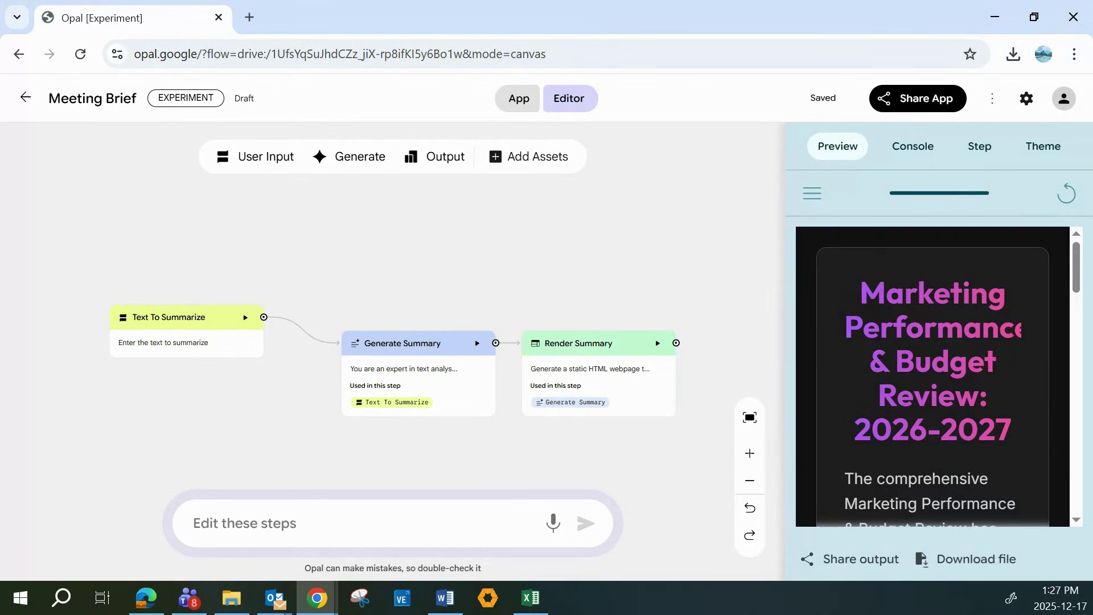
Step: Read the Marketing Performance & Budget Review brief in full-page App view
click(519, 98)
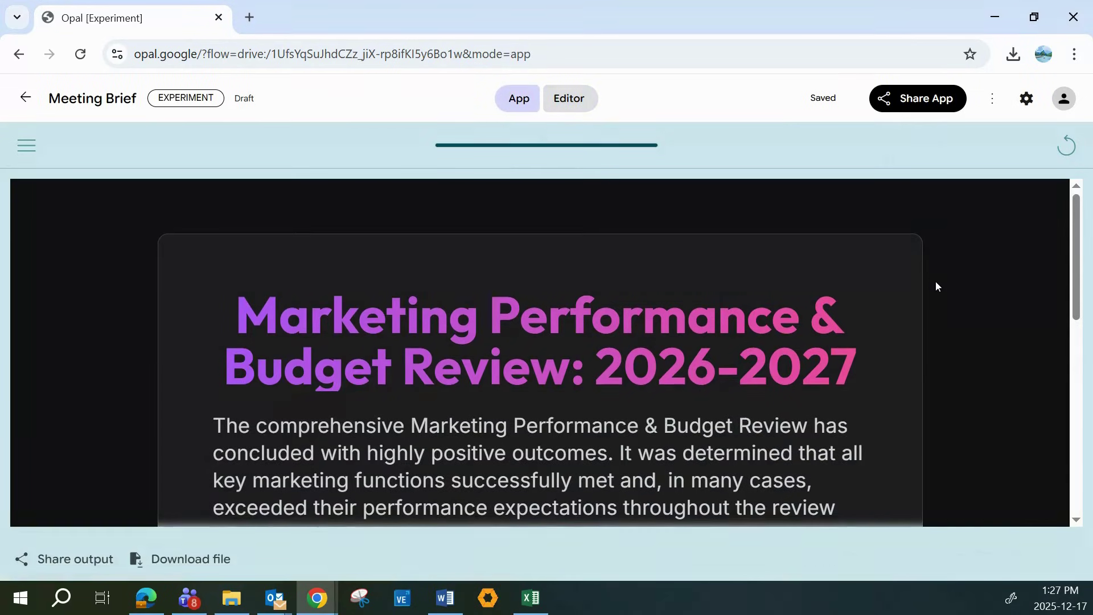
scroll(936, 283, down, 6)
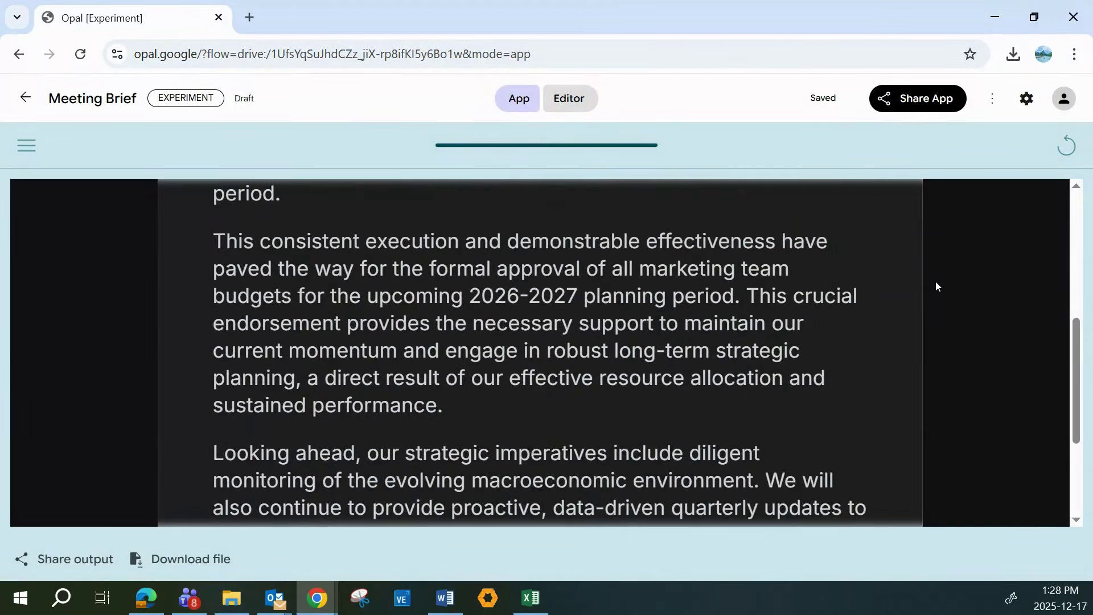
scroll(937, 283, down, 2)
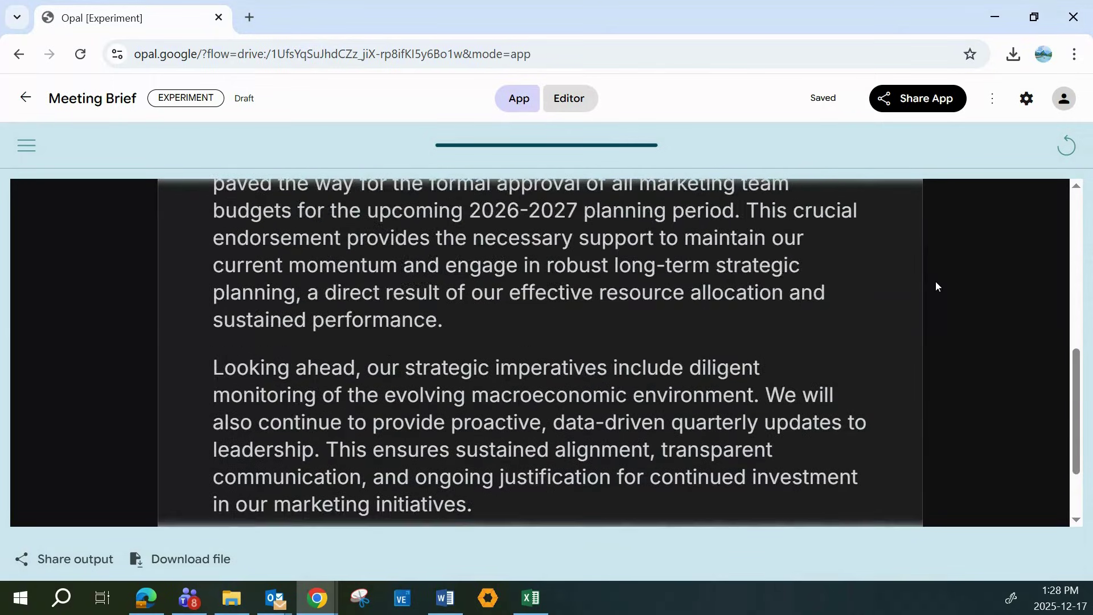
scroll(937, 286, up, 8)
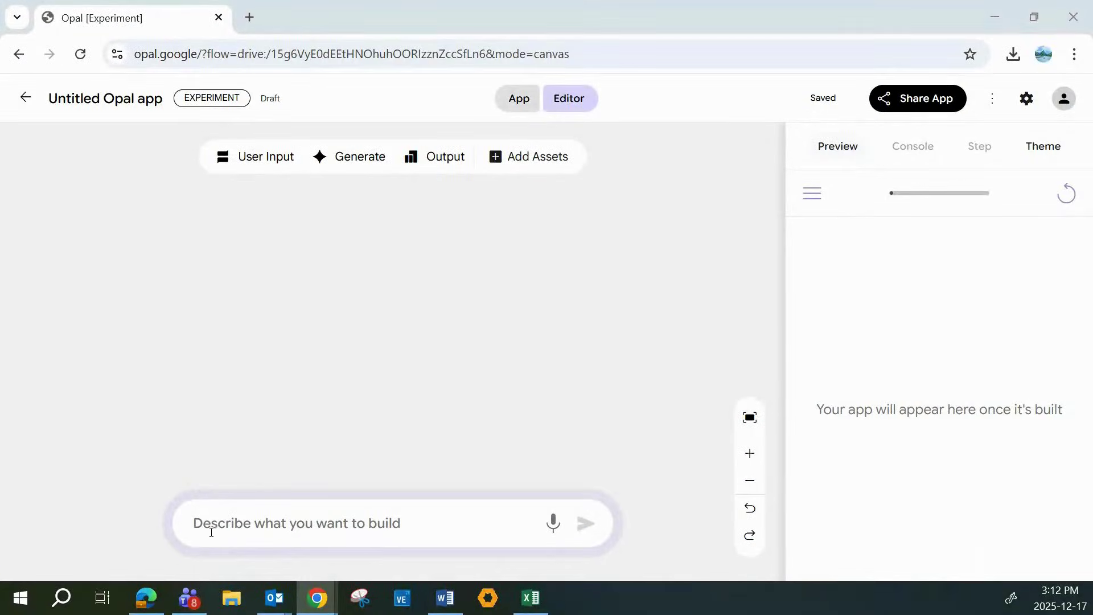
Step: Paste the product description writer prompt to build the Product Describer app
click(215, 531)
key(ctrl+v)
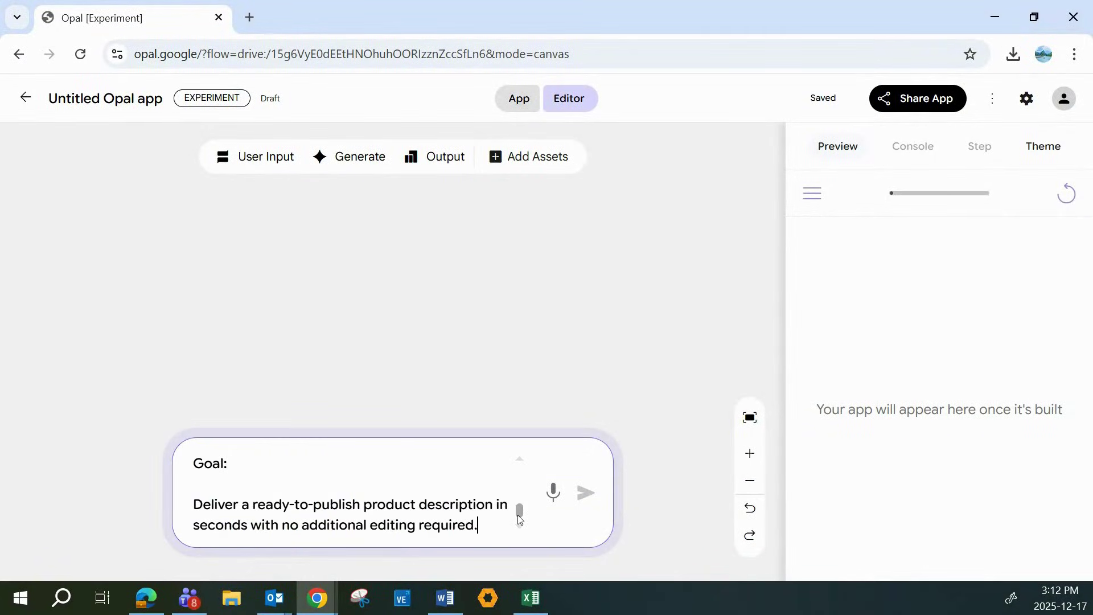
click(587, 495)
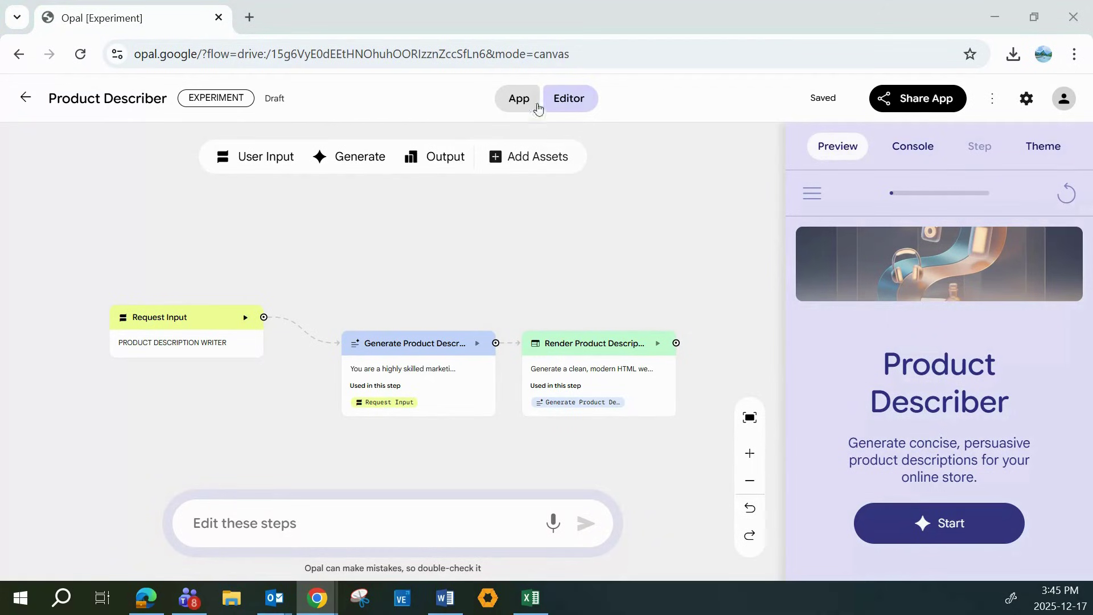
Step: Run Product Describer on the wireless headphones details and review the Aurora SoundScape Headphones page
click(538, 106)
click(544, 520)
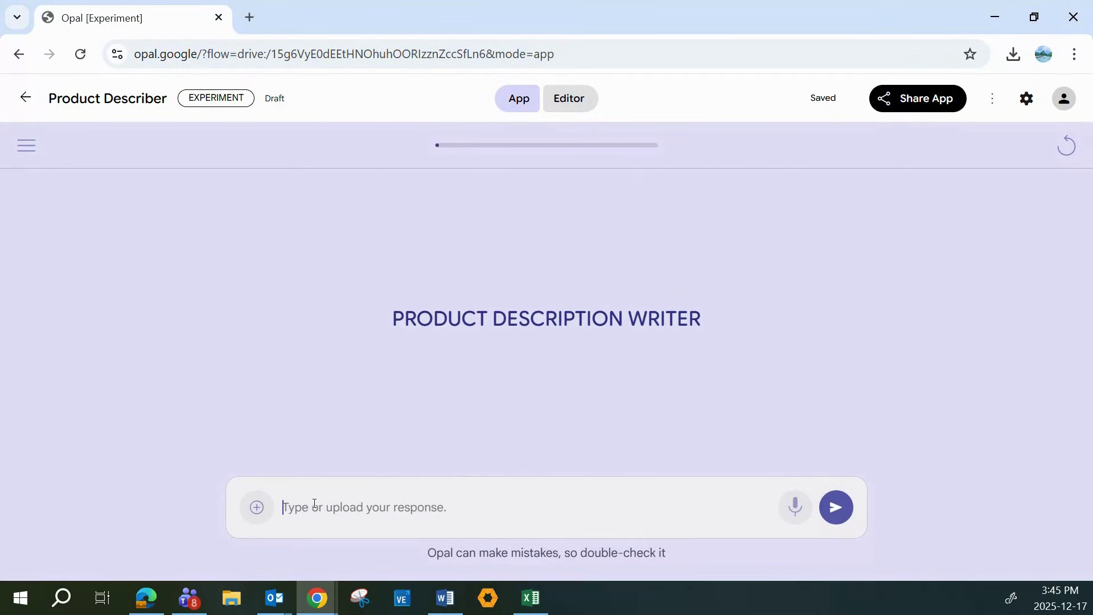
text(Wireless Bluetooth headphones, noise-canceling, 30-hour battery life, $79.99.)
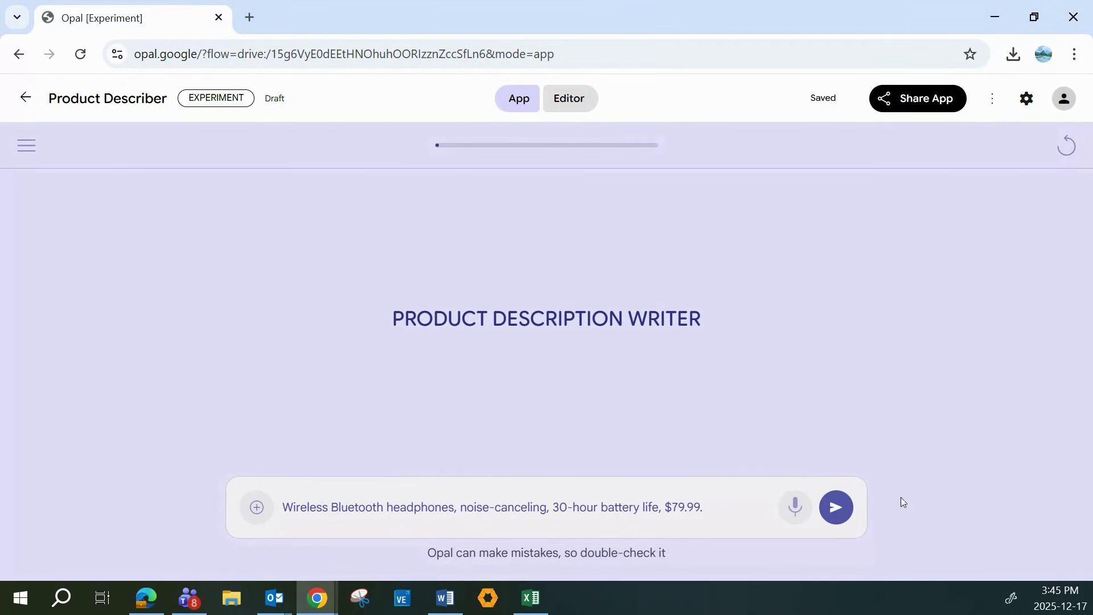
click(837, 510)
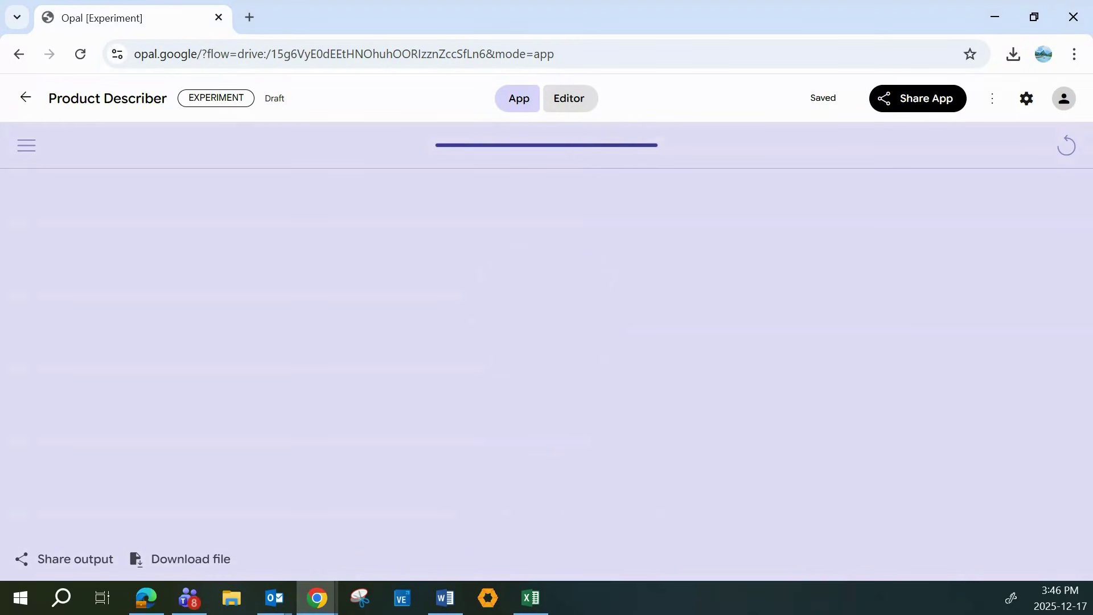
scroll(1076, 256, down, 2)
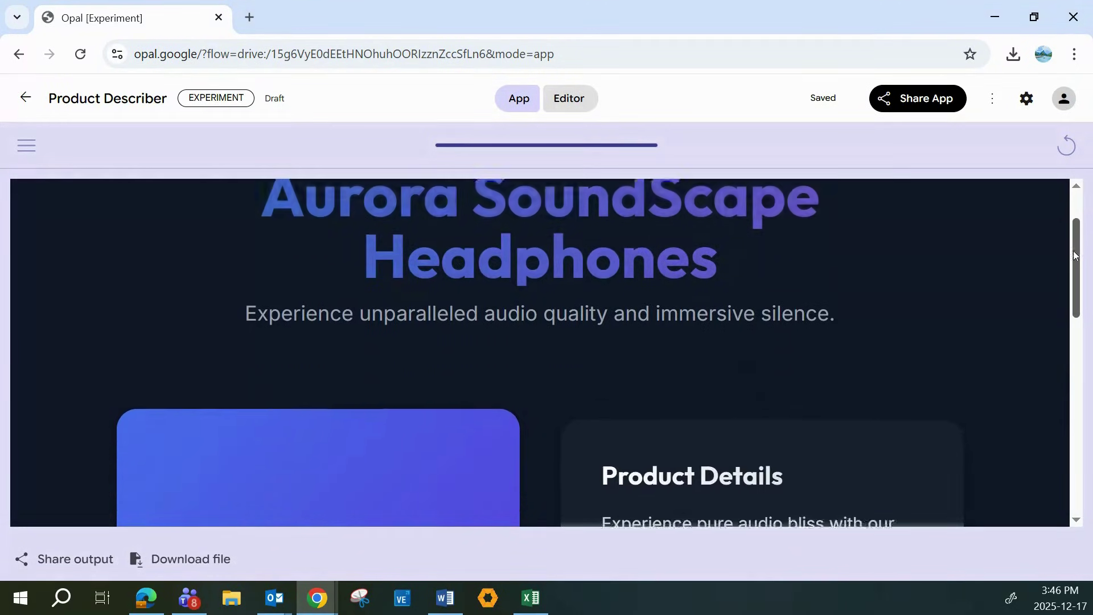
drag(1075, 256, 1089, 153)
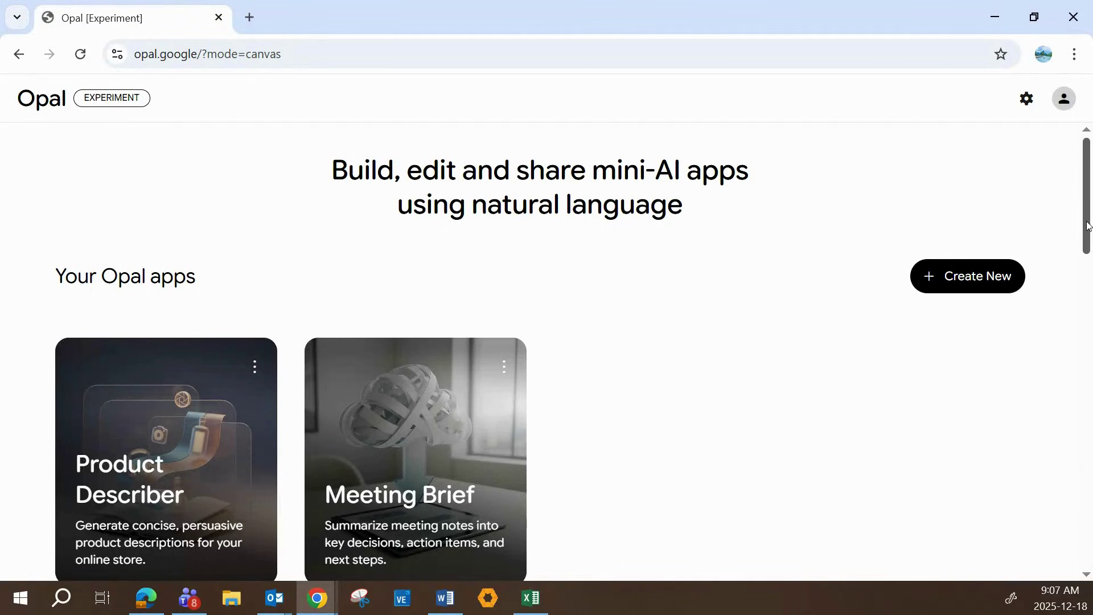
Step: Browse the Opal gallery, then open a blank Untitled app via Create New
drag(1088, 226, 1064, 421)
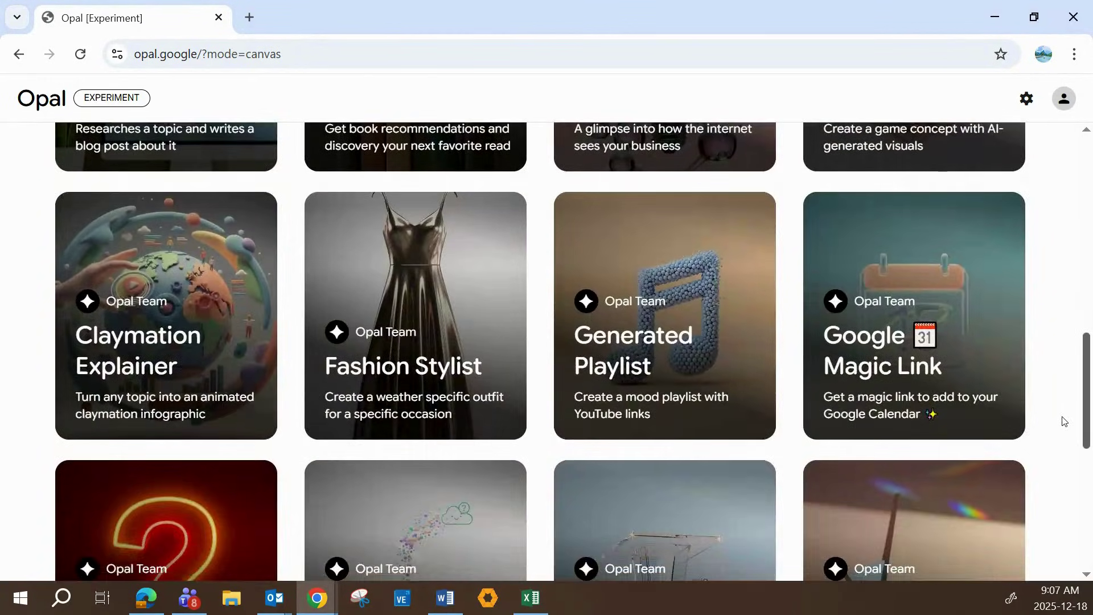
mouse_move(971, 380)
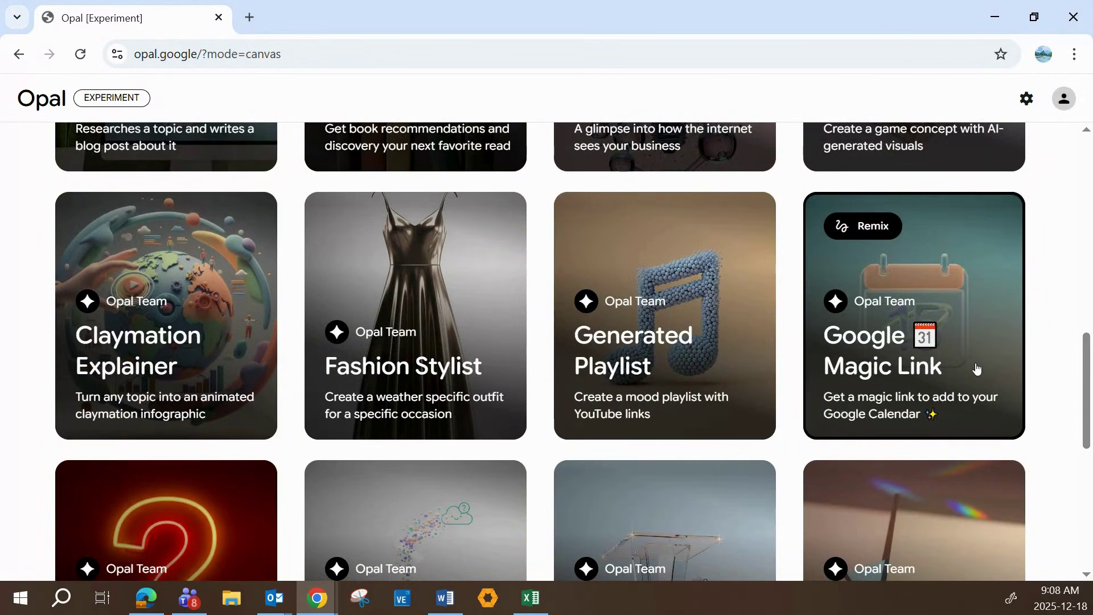
scroll(1050, 369, up, 10)
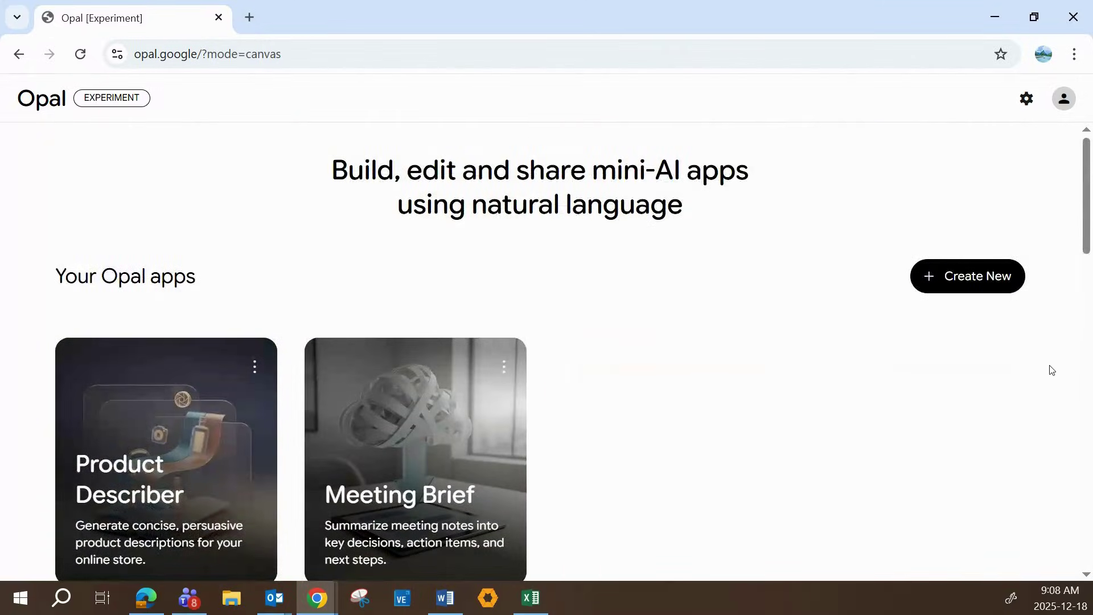
click(956, 289)
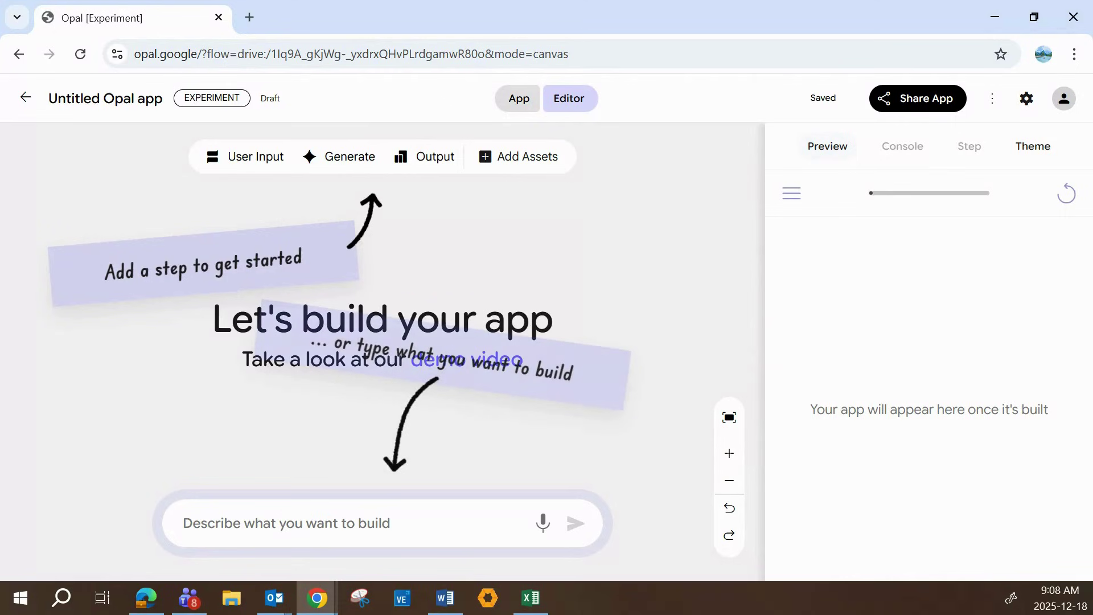
Step: Generate the Event Linker app from the pasted Google Calendar link prompt and zoom into its flow
click(238, 524)
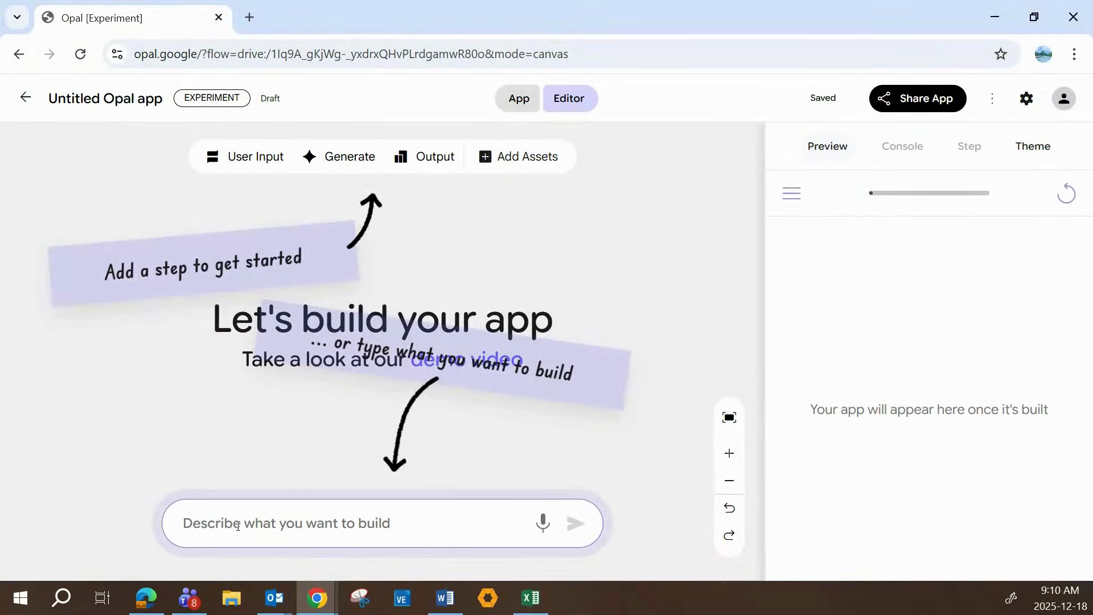
key(ctrl+v)
drag(510, 509, 509, 471)
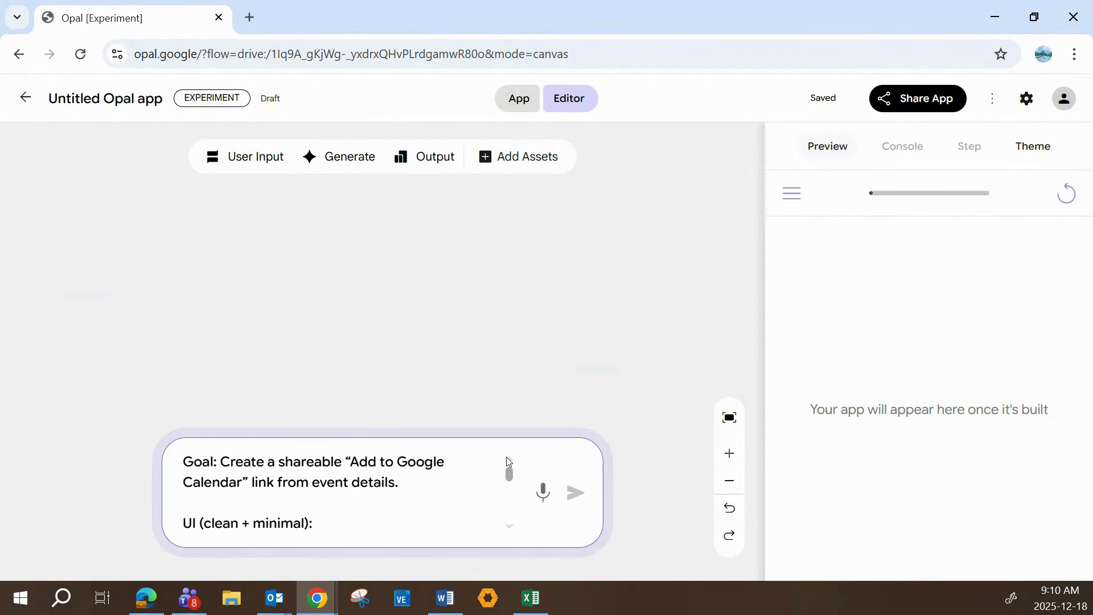
click(576, 493)
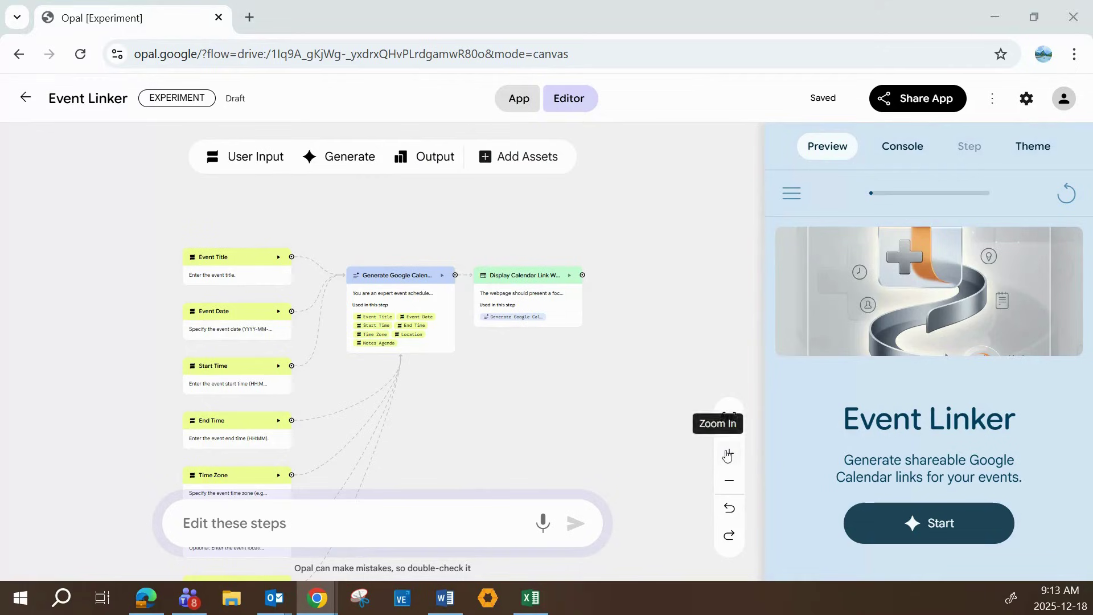
click(729, 453)
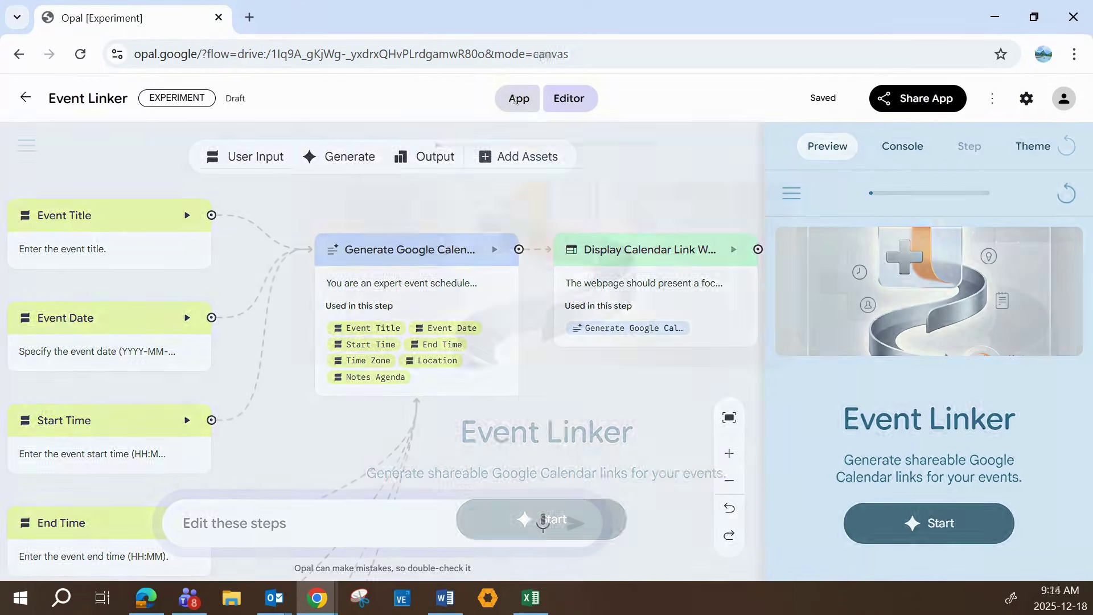
Step: Start an Event Linker run in App view and enter the date 2026-12-12
click(515, 99)
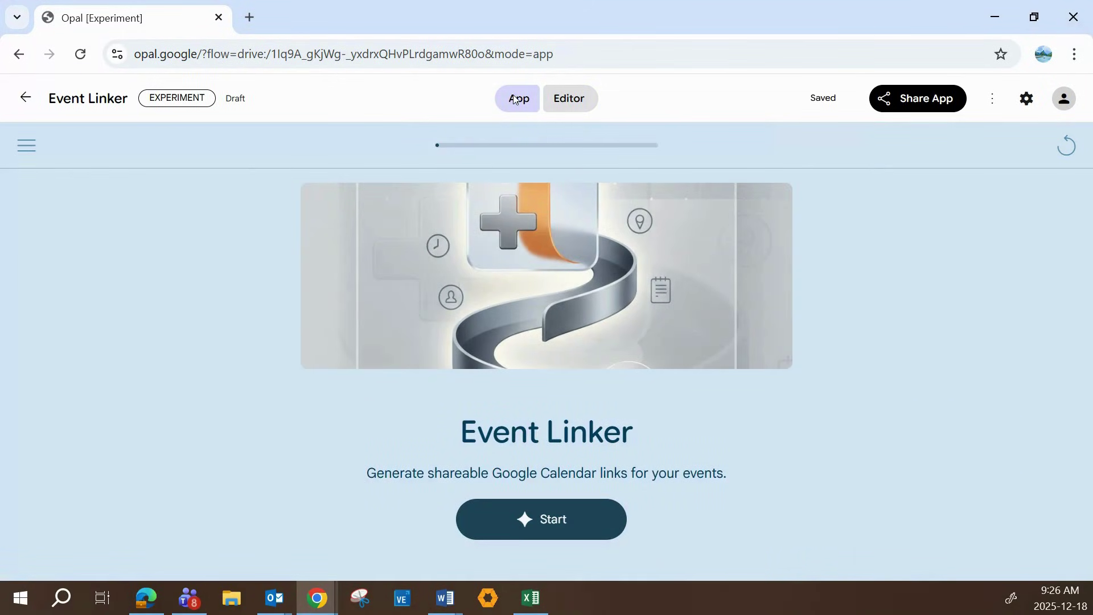
click(557, 521)
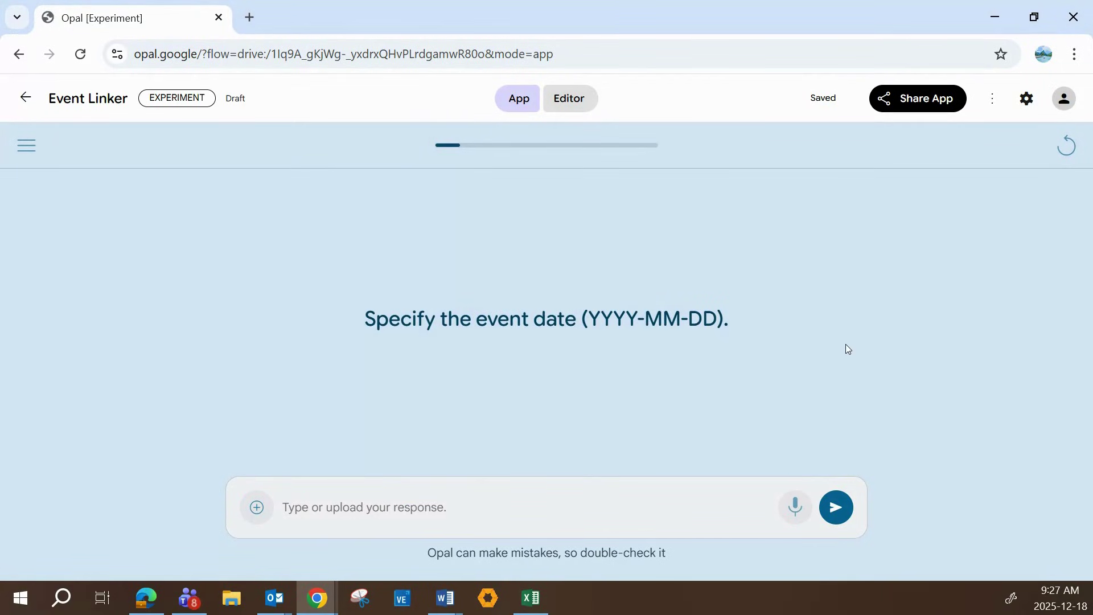
text(2026-12-12)
click(837, 508)
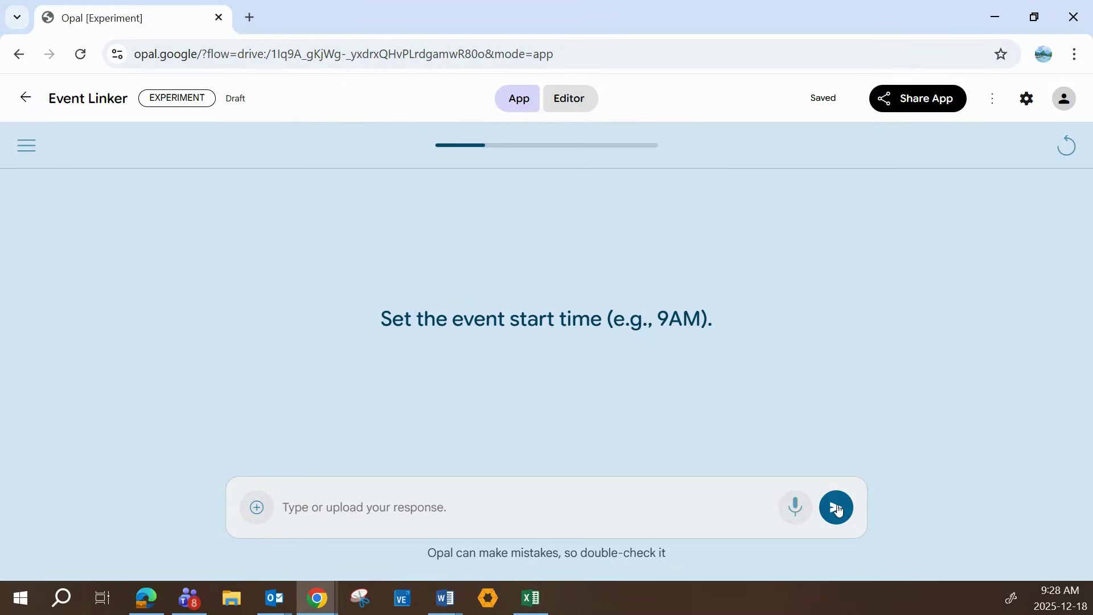
Step: Set the event to run from 9AM to 11AM
click(326, 509)
text(9AM)
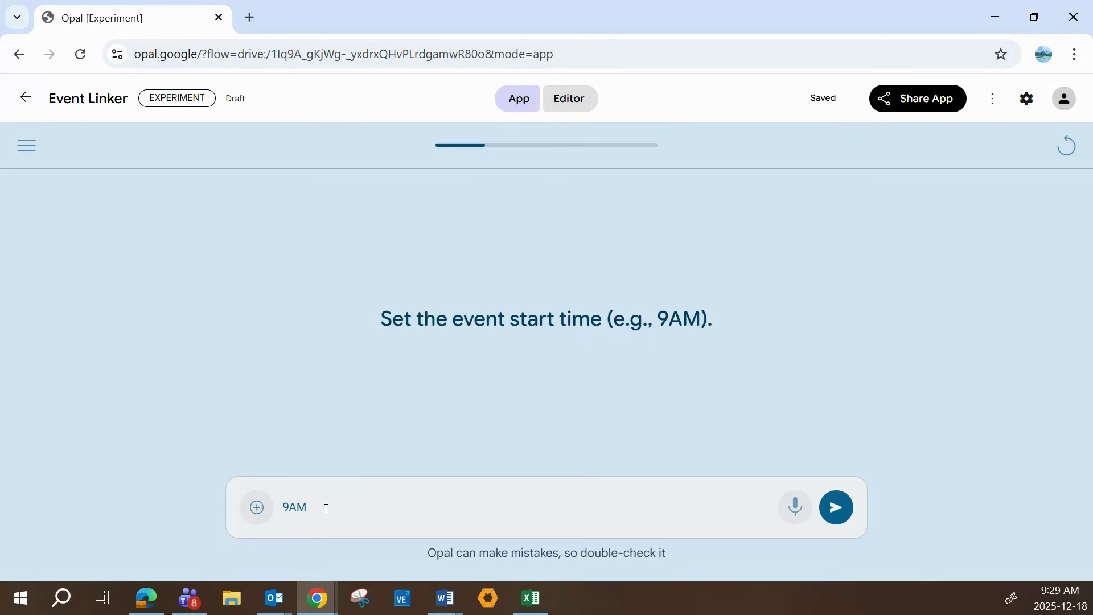
click(833, 504)
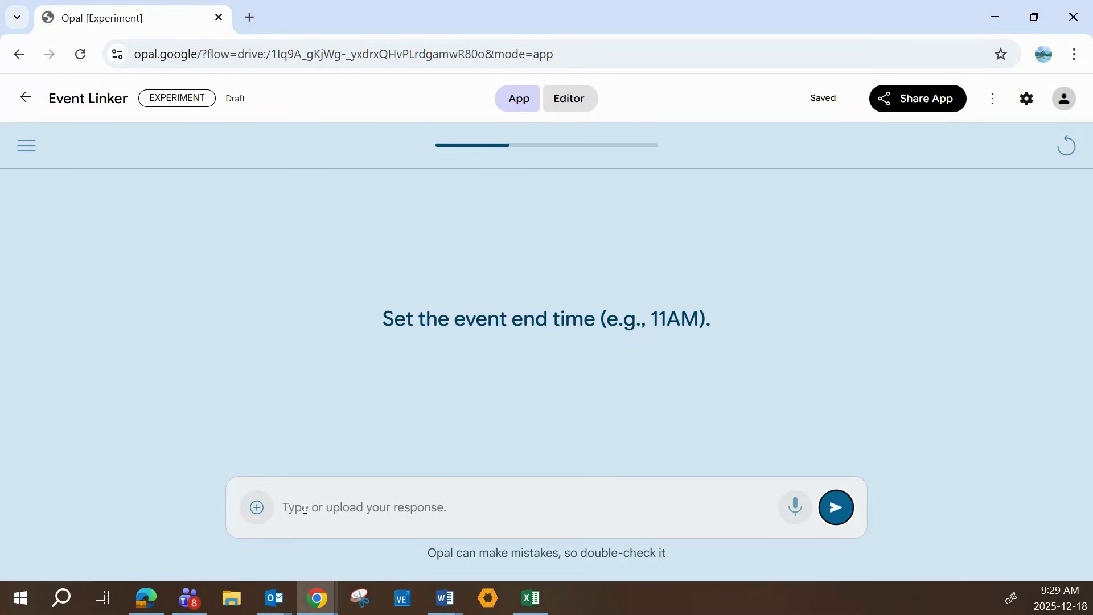
text(11AM)
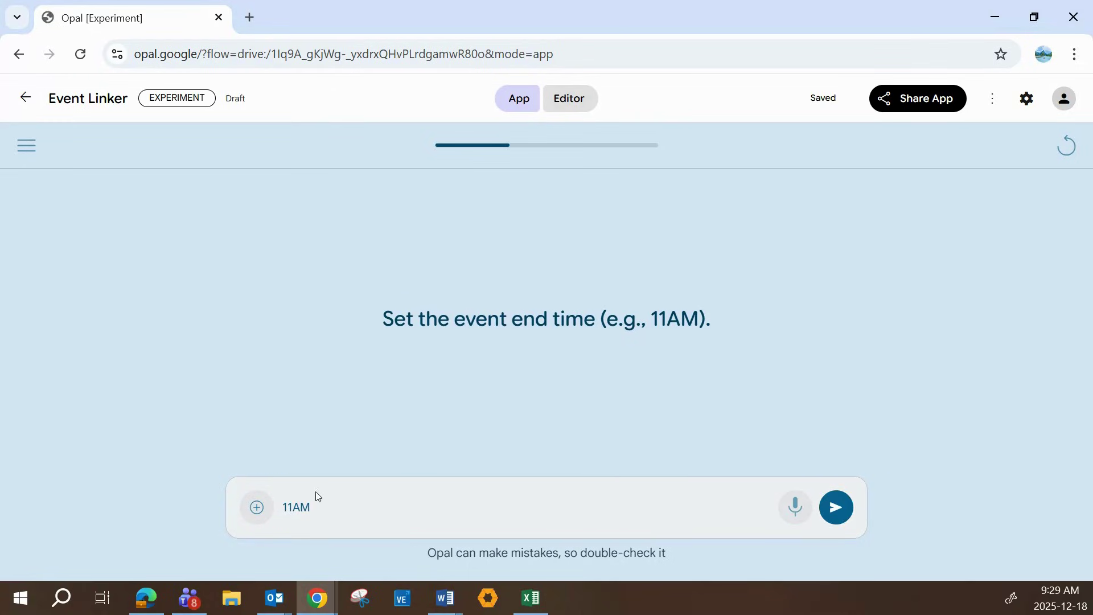
click(831, 513)
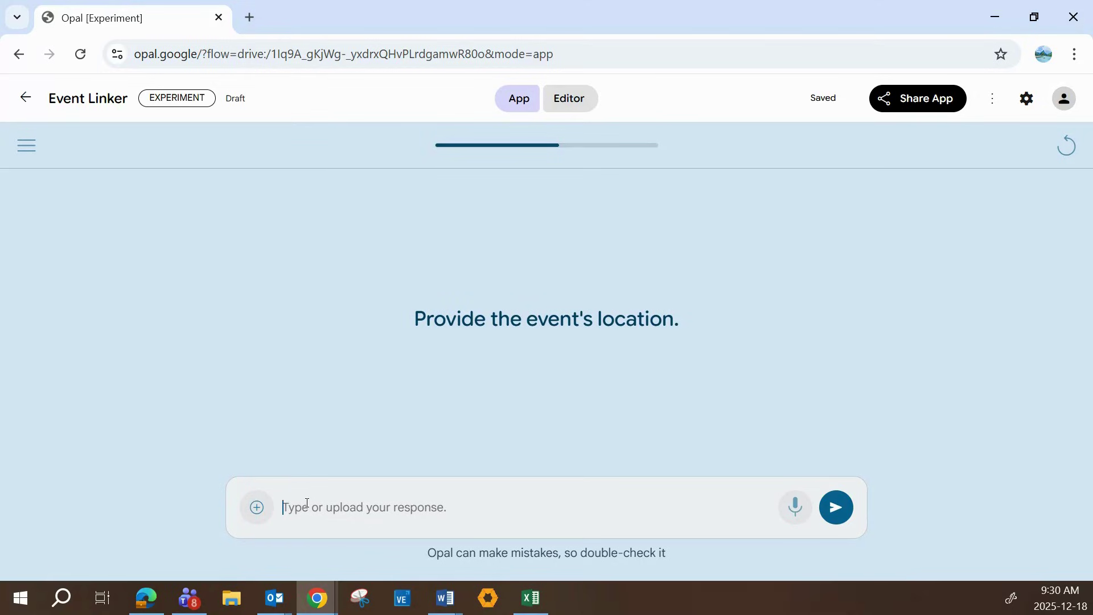
Step: Give Teams as the location and submit the pasted agenda notes to generate the link
text(Teams)
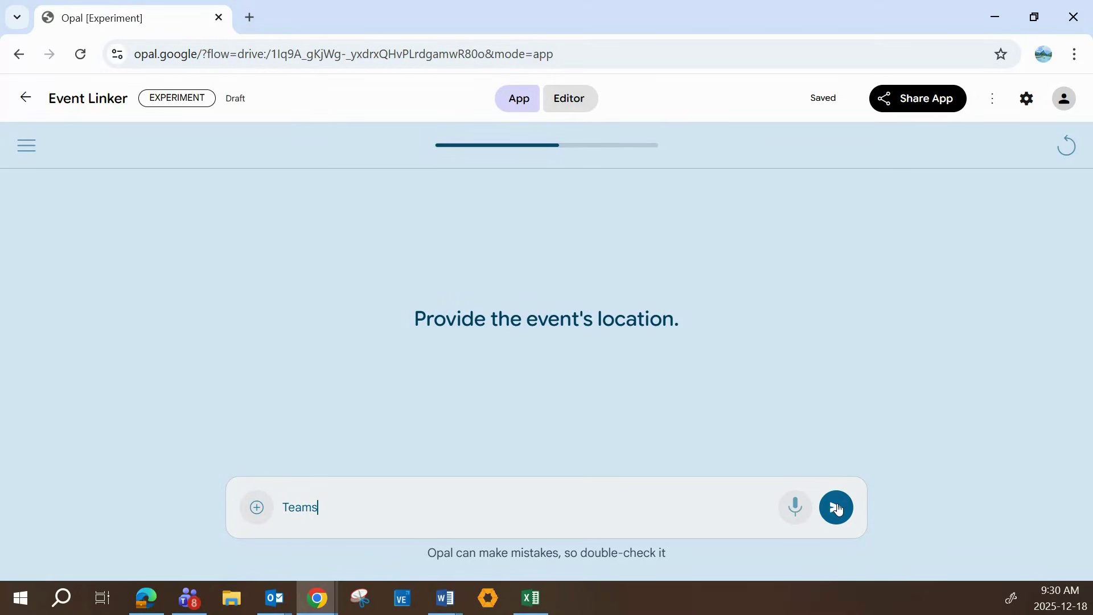
click(837, 509)
text(Budget approvals + next steps)
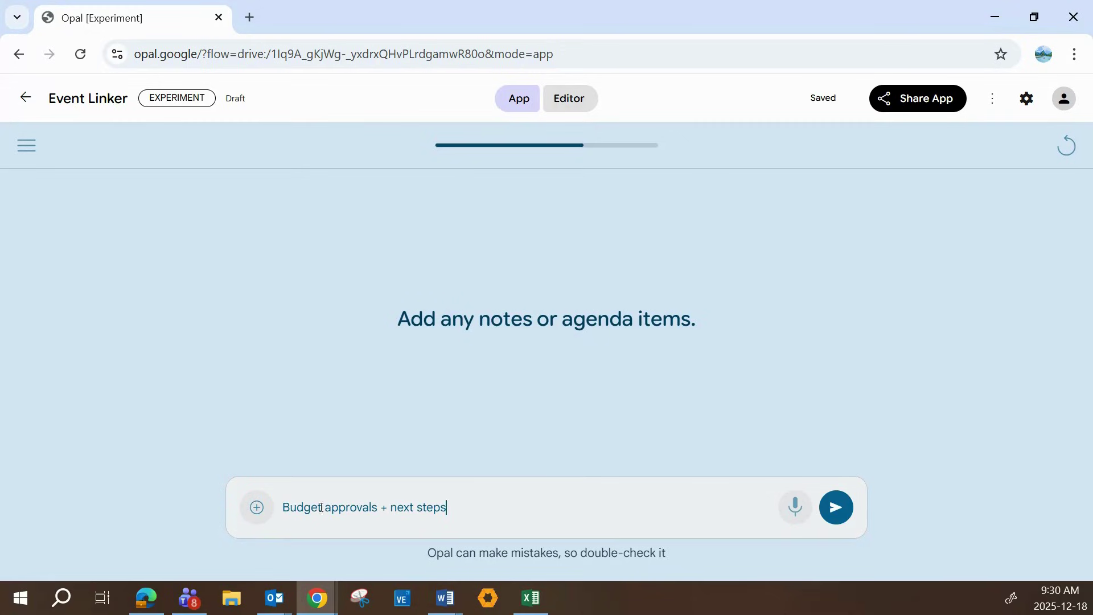
click(830, 508)
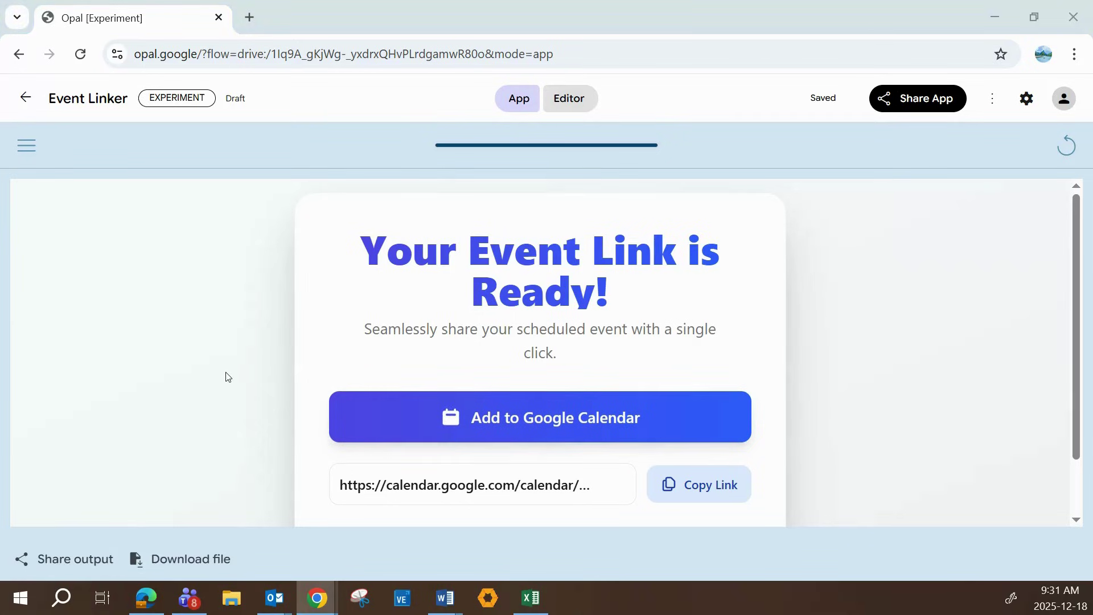
Step: Scroll through the Event Link result to review the Add to Google Calendar link
scroll(192, 400, down, 2)
scroll(188, 402, up, 2)
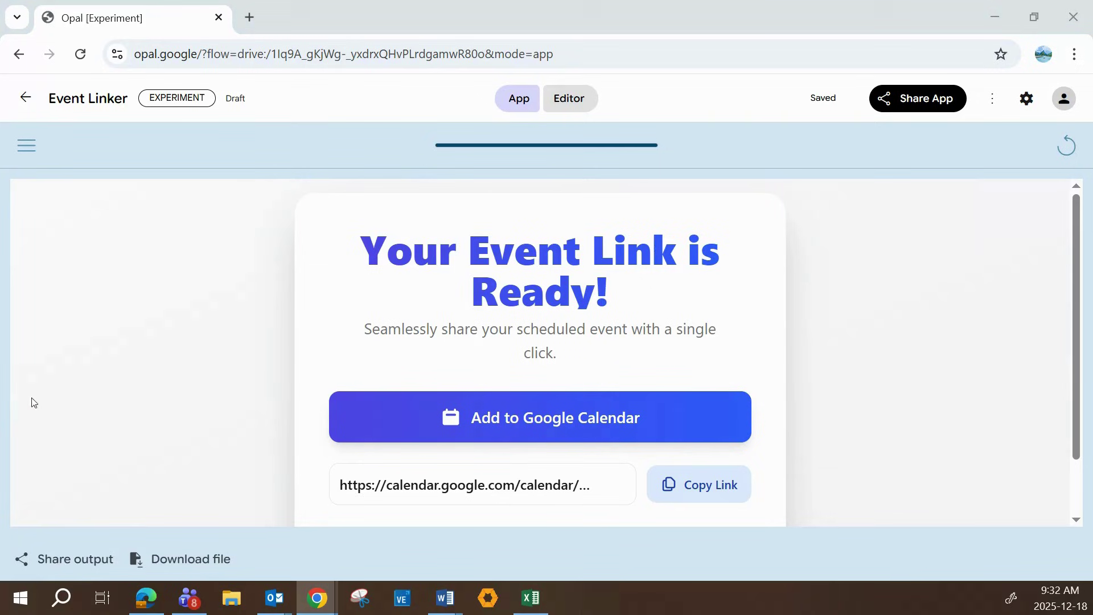